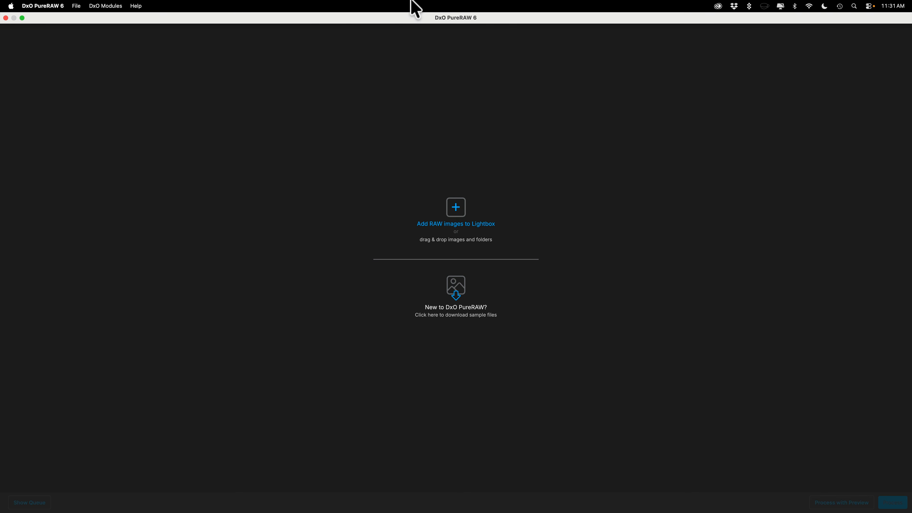
# Add the RAW images _DSC4741.nef and _LAN1295.nef from the Desktop to the Lightbox.
pyautogui.doubleClick(438, 21)
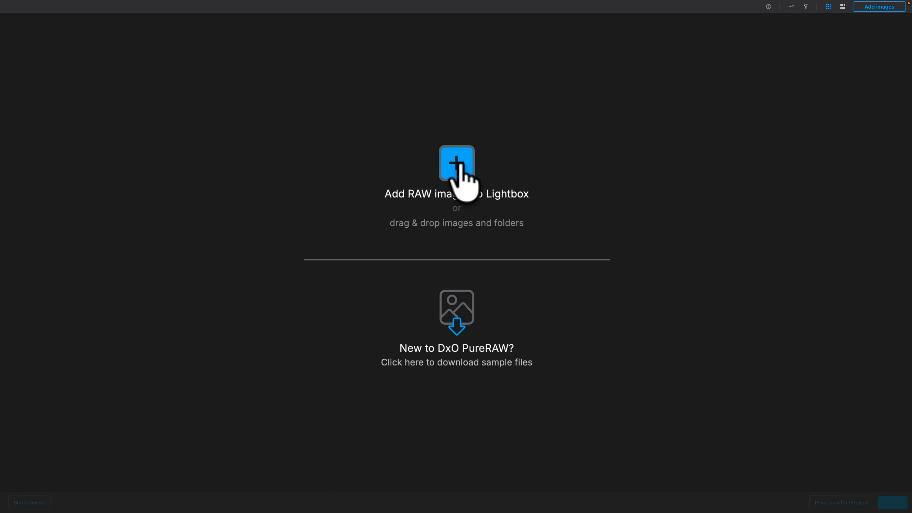
pyautogui.click(457, 163)
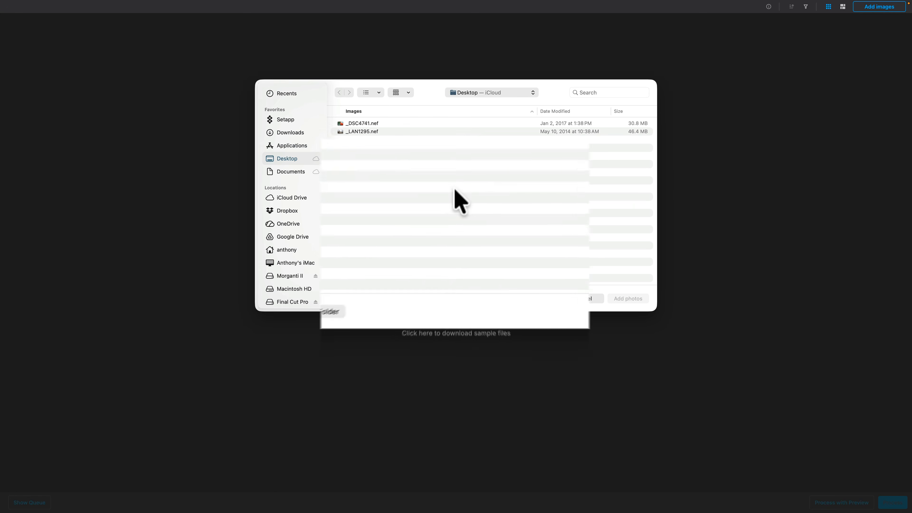
pyautogui.click(375, 130)
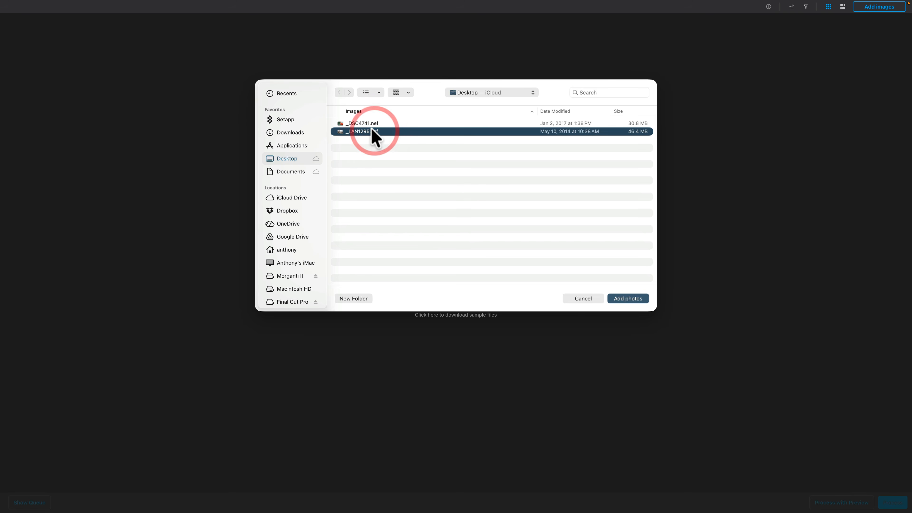
pyautogui.keyDown('super'); pyautogui.click(371, 123); pyautogui.keyUp('super')
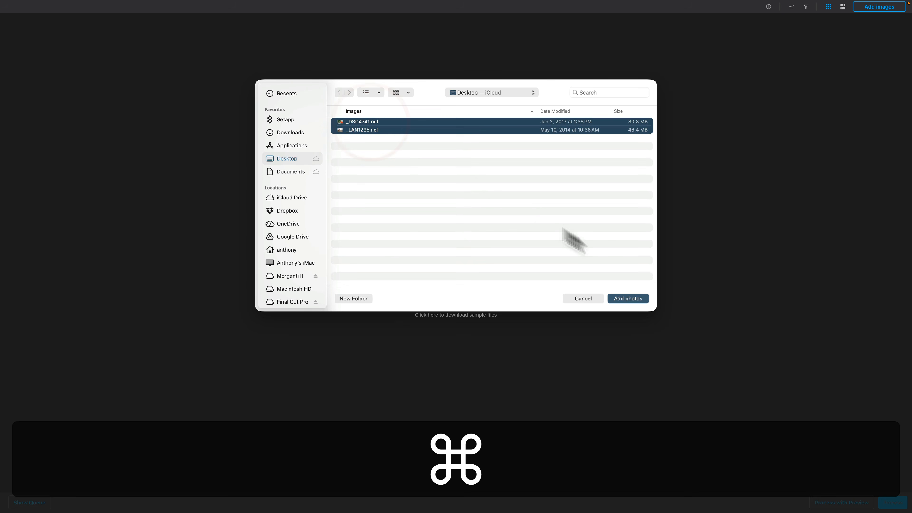
pyautogui.click(628, 299)
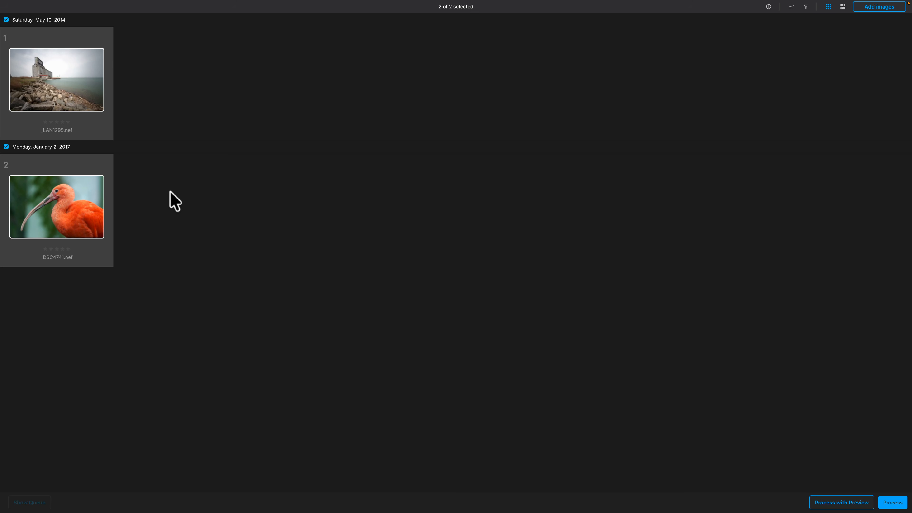
# Select only the bird image _DSC4741.nef in the Lightbox and open it for processing with preview.
pyautogui.click(83, 192)
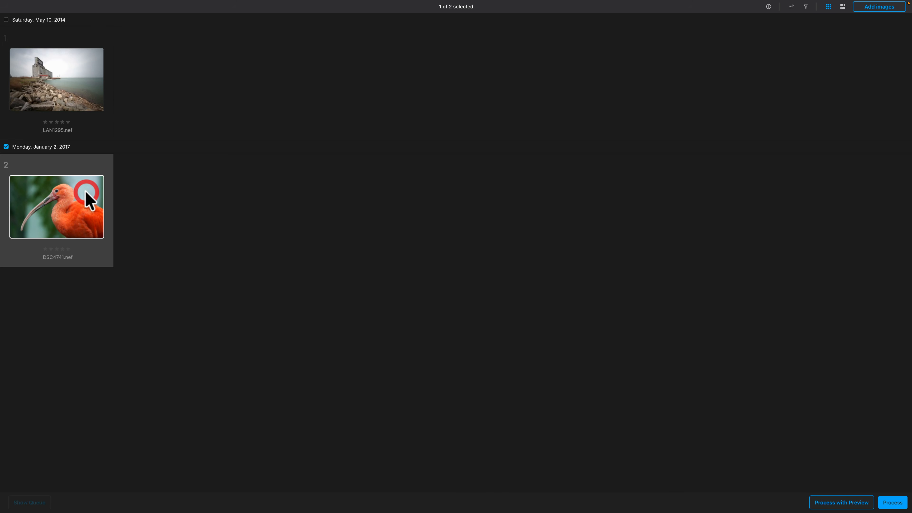
pyautogui.keyDown('super'); pyautogui.click(60, 94); pyautogui.keyUp('super')
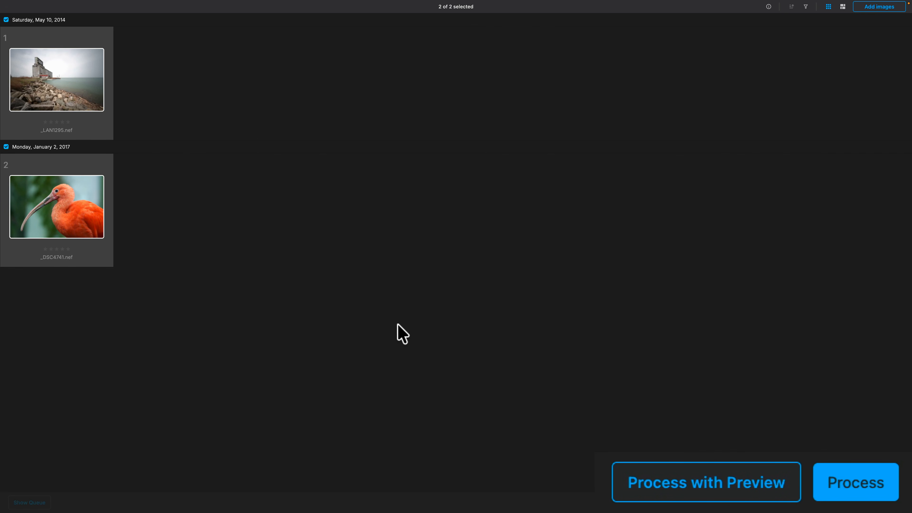
pyautogui.keyDown('super'); pyautogui.click(75, 81); pyautogui.keyUp('super')
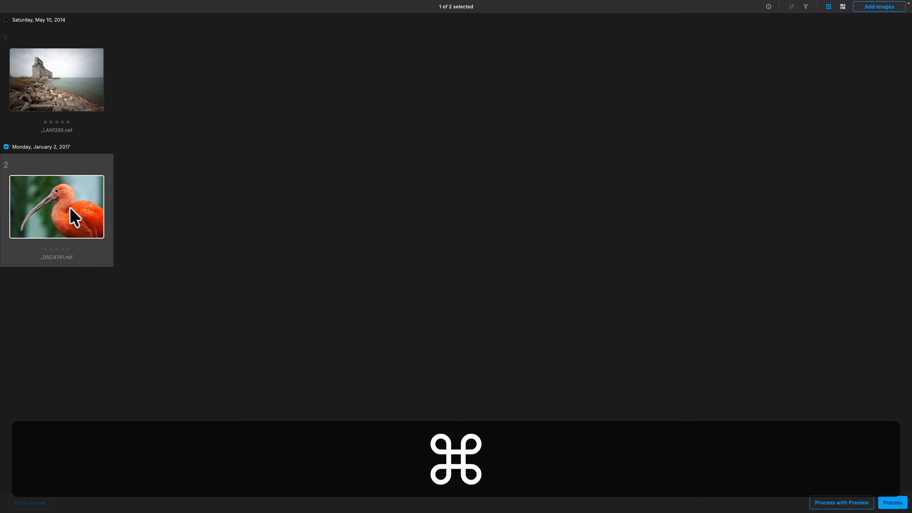
pyautogui.click(72, 211)
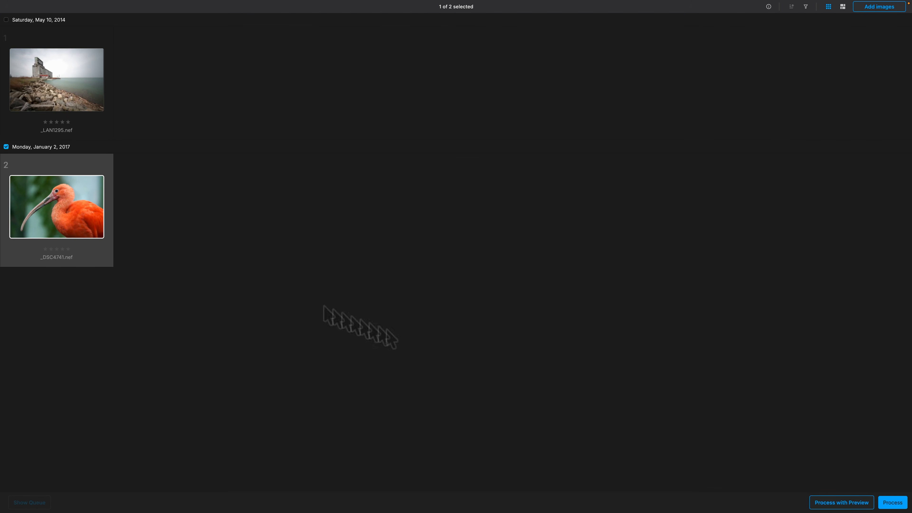
pyautogui.click(834, 503)
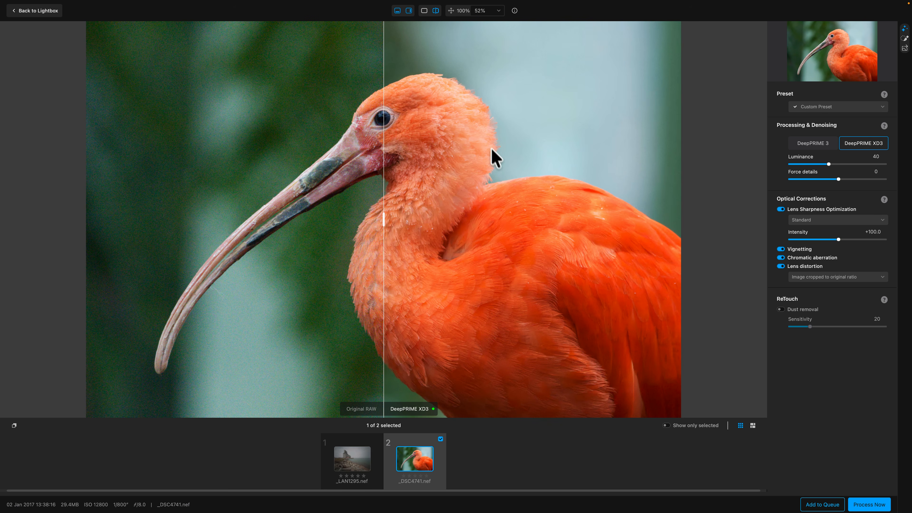
# Shift the before/after divider slightly, try the DeepPRIME 3 denoising method and switch back to DeepPRIME XD3.
pyautogui.moveTo(383, 218); pyautogui.dragTo(395, 204)
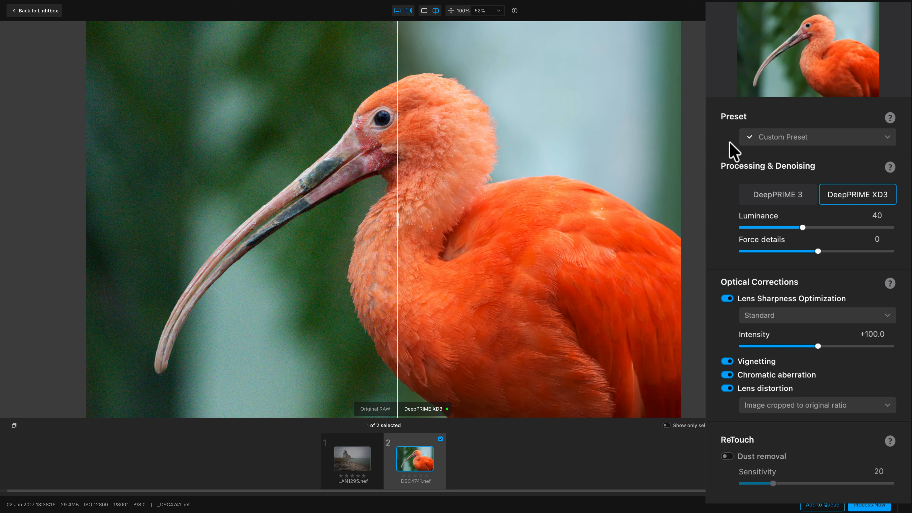
pyautogui.click(755, 194)
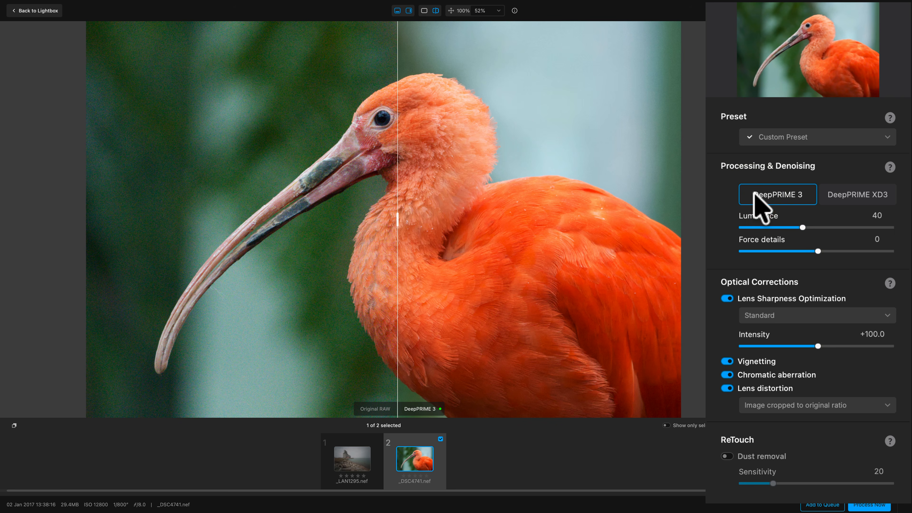
pyautogui.click(838, 191)
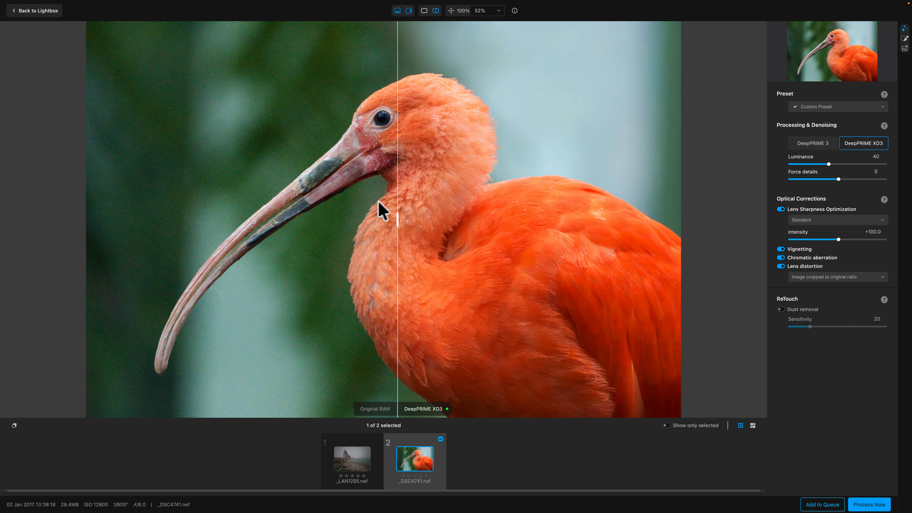
# Compare DeepPRIME 3 and DeepPRIME XD3 denoising at 400% zoom on the base of the beak, ending with DeepPRIME XD3 and the whole image in view.
pyautogui.moveTo(394, 216); pyautogui.dragTo(139, 200)
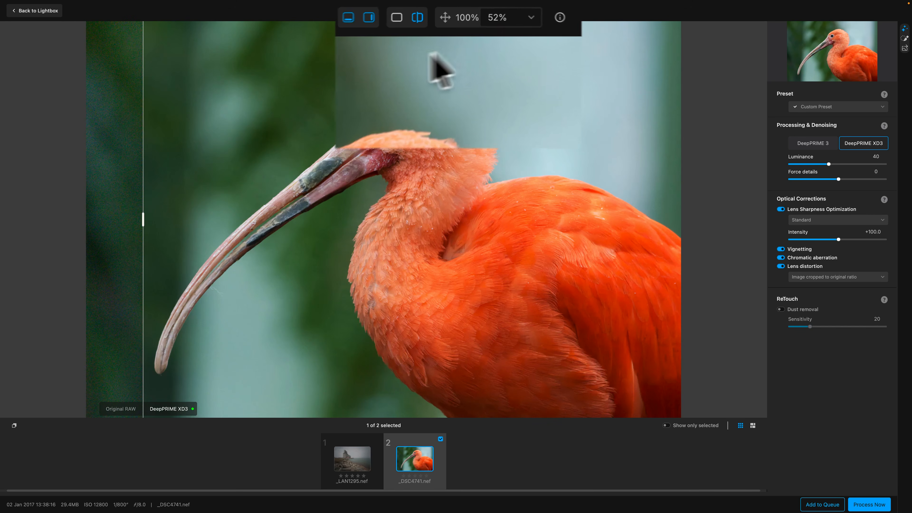
pyautogui.click(531, 18)
pyautogui.click(512, 71)
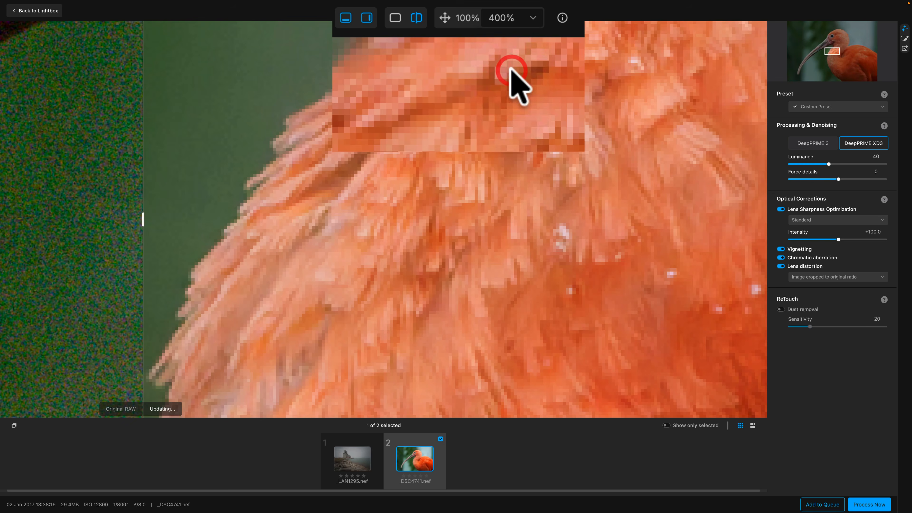
pyautogui.moveTo(832, 49); pyautogui.dragTo(822, 40)
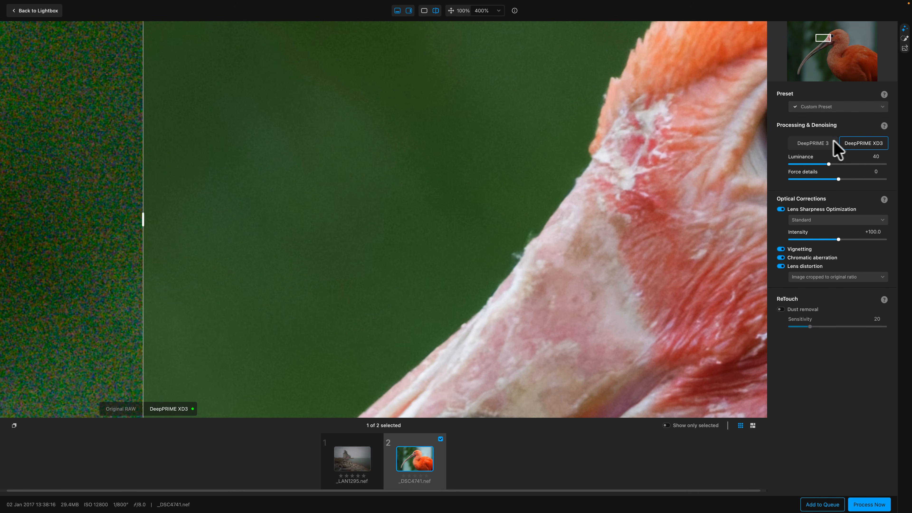
pyautogui.click(822, 144)
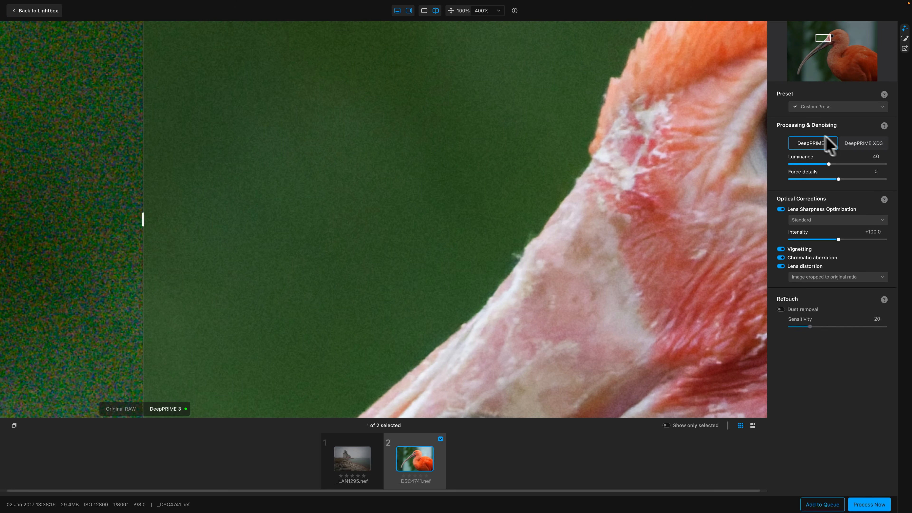
pyautogui.click(851, 143)
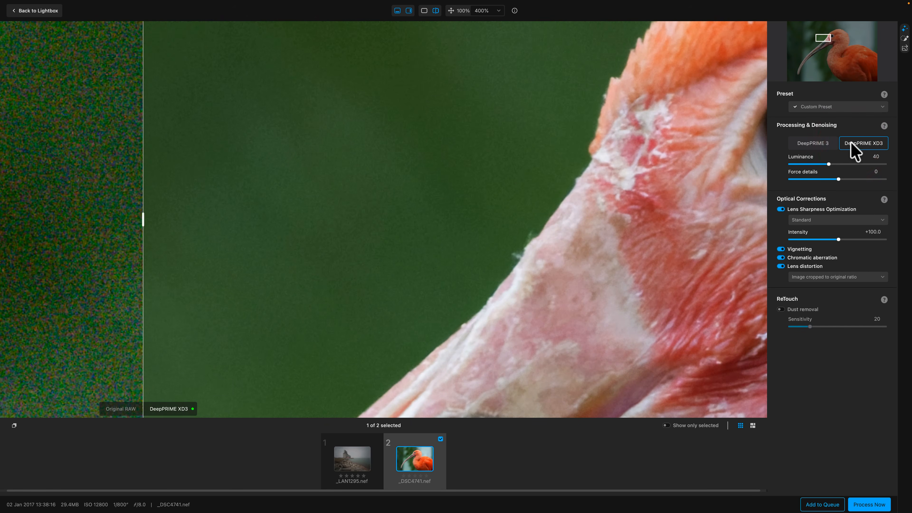
pyautogui.click(826, 148)
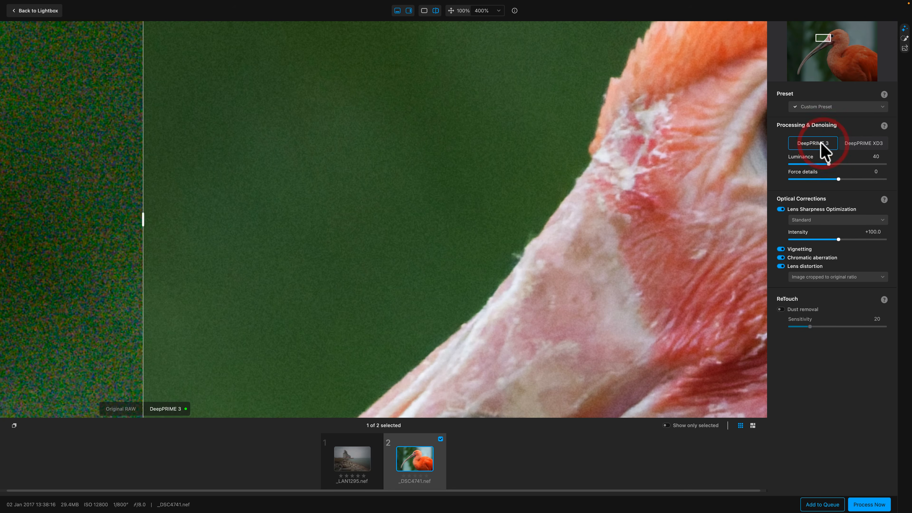
pyautogui.click(856, 144)
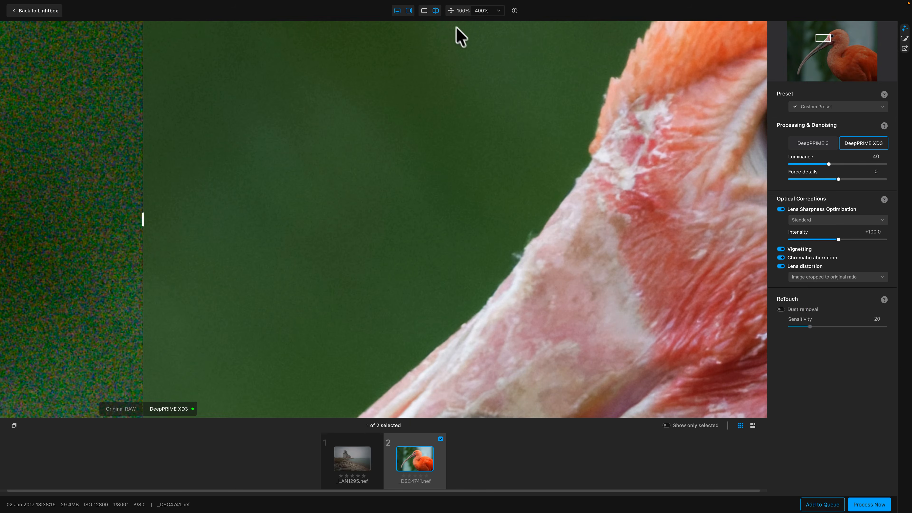
pyautogui.click(451, 11)
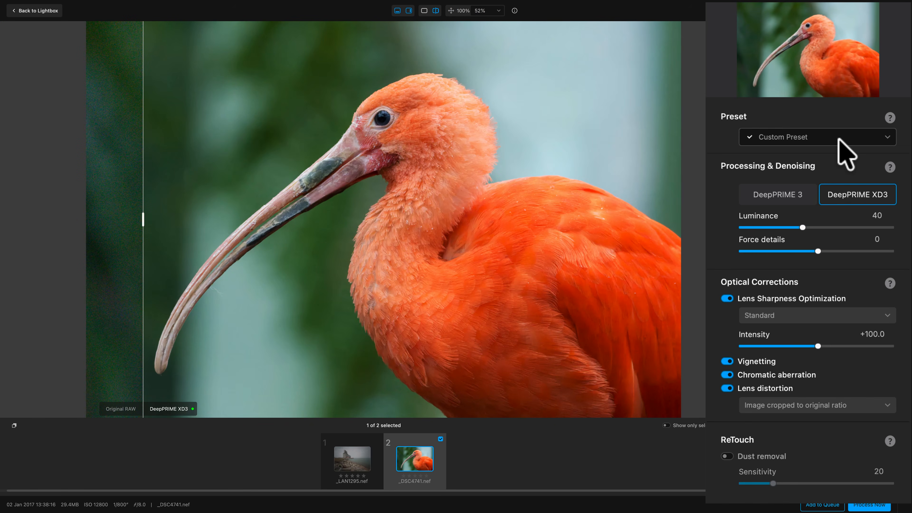
# Try DeepPRIME XD3 denoising with Luminance at 70 and Force details at 38, and check the available preset options.
pyautogui.click(850, 107)
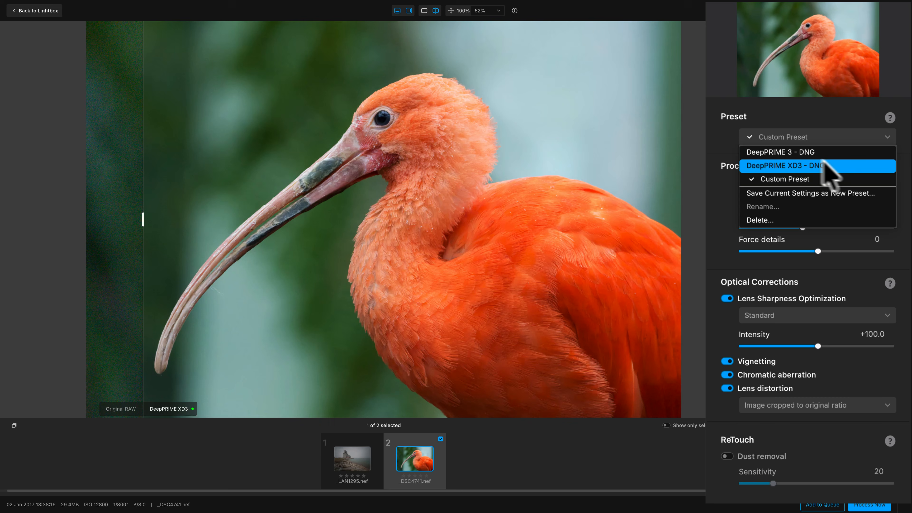
pyautogui.click(799, 134)
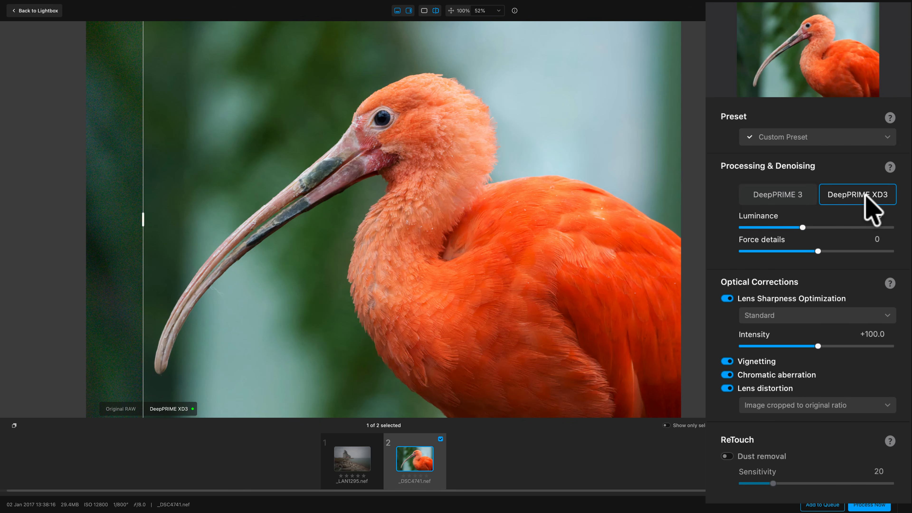
pyautogui.moveTo(801, 226); pyautogui.dragTo(841, 250)
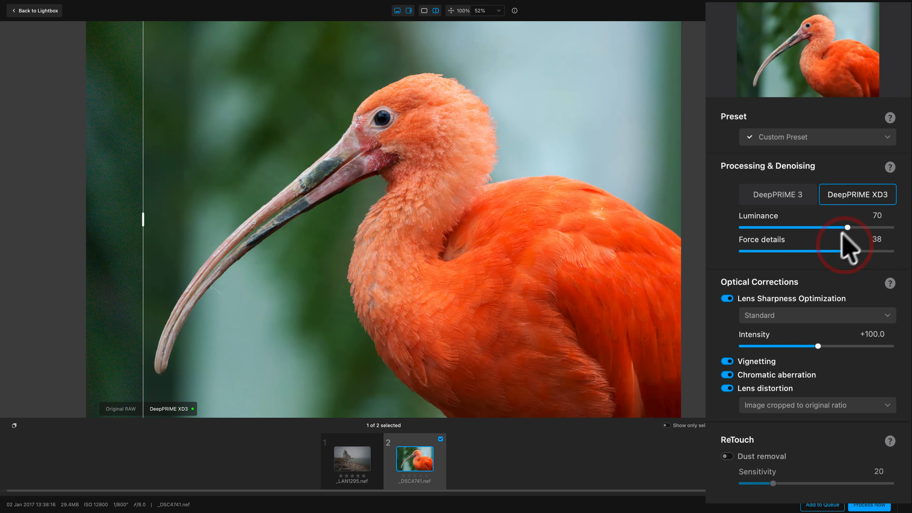
pyautogui.click(837, 138)
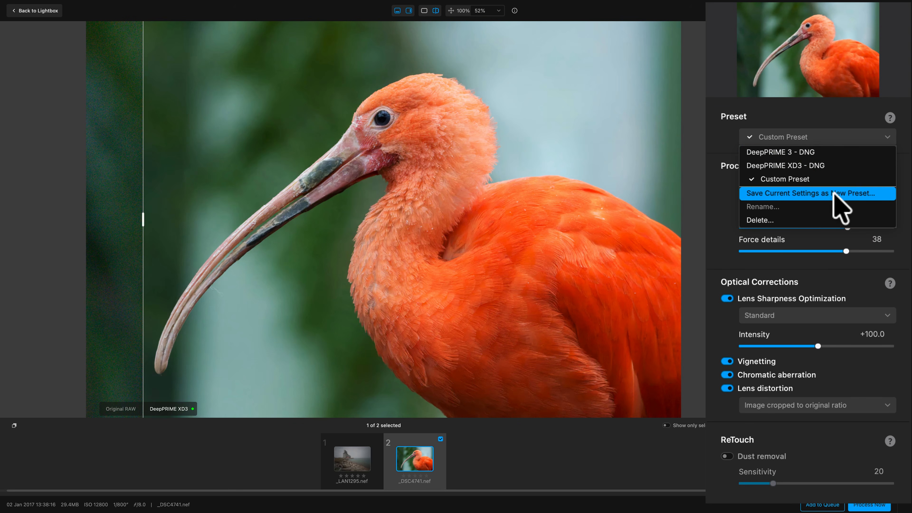
pyautogui.click(828, 124)
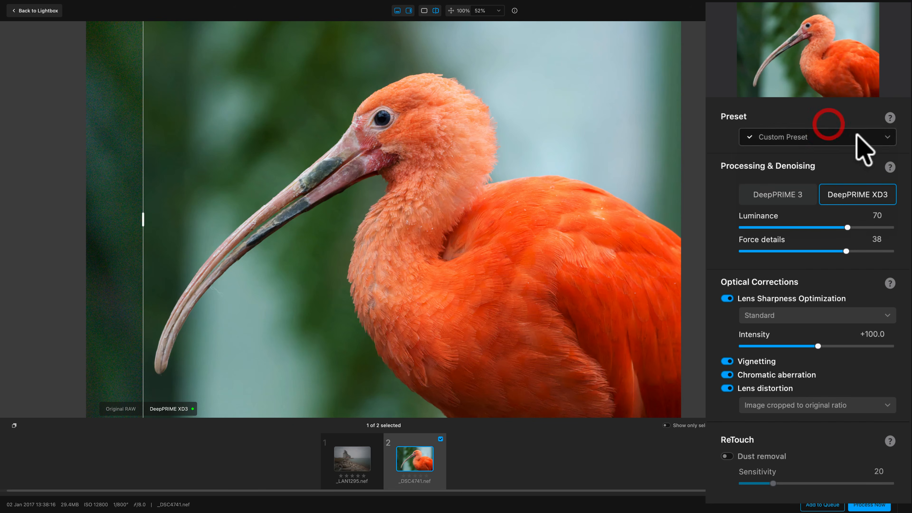
pyautogui.click(798, 194)
pyautogui.click(835, 198)
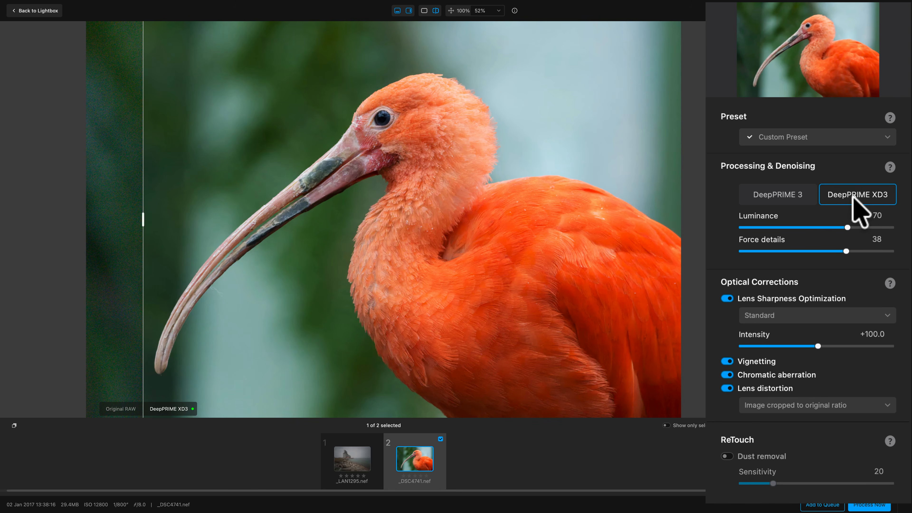
# Apply the DeepPRIME XD3 - DNG preset, discarding the unsaved setting changes.
pyautogui.click(814, 138)
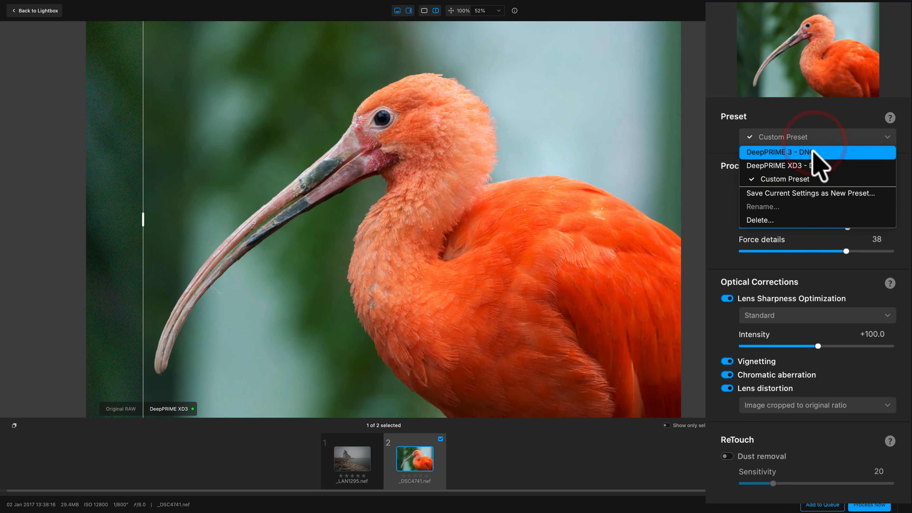
pyautogui.click(799, 166)
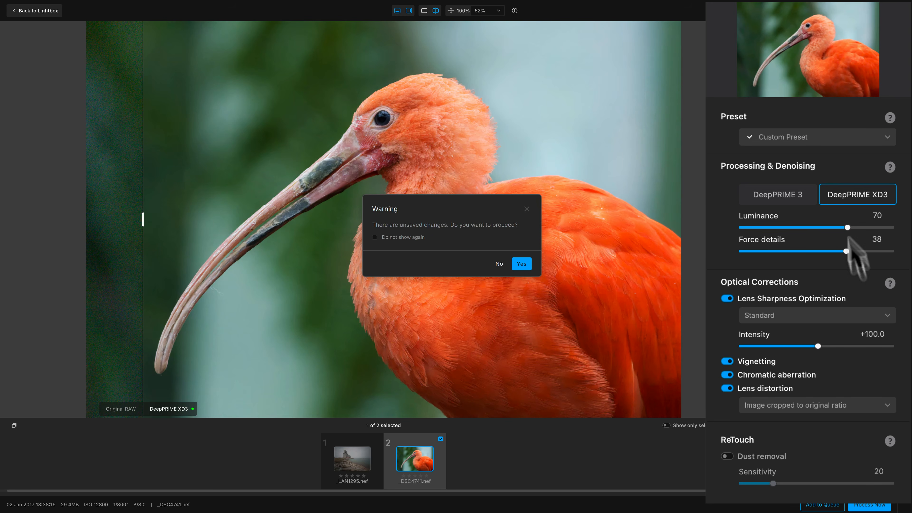
pyautogui.click(522, 265)
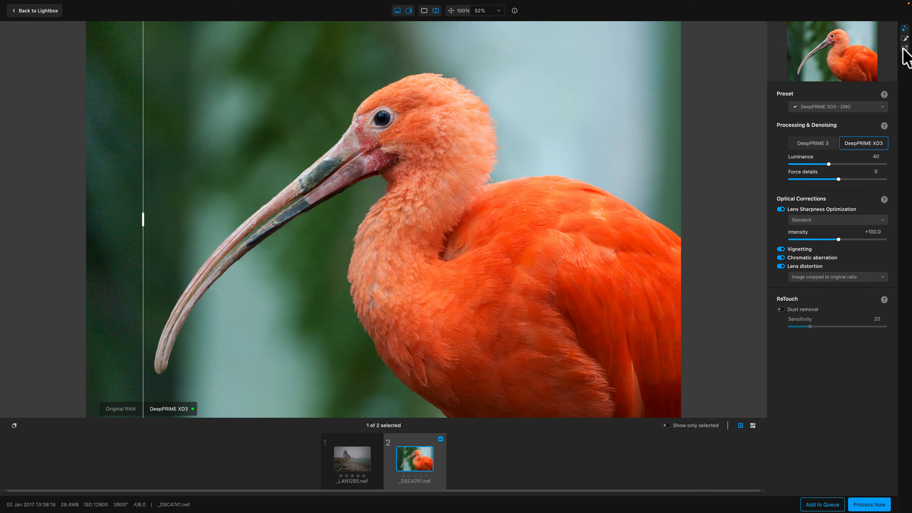
# Display the output settings and choose Uncompressed for the DNG output format.
pyautogui.click(904, 48)
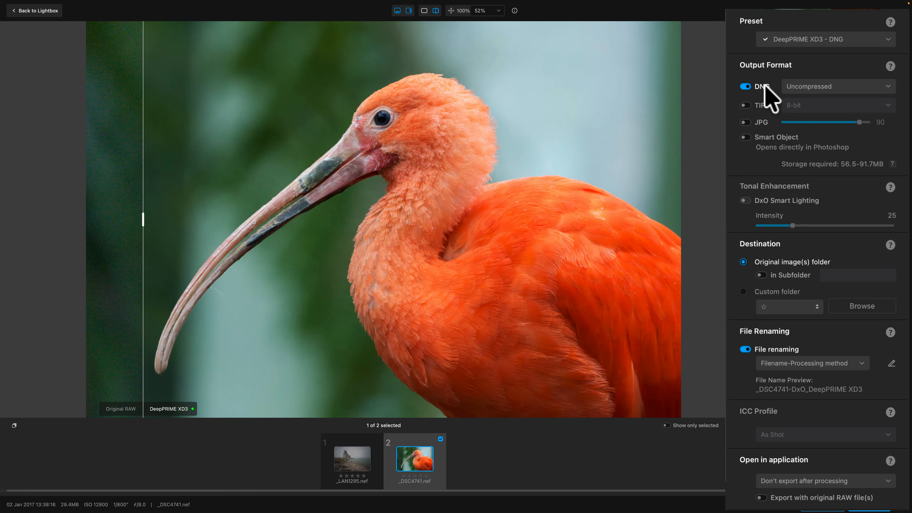
pyautogui.click(811, 87)
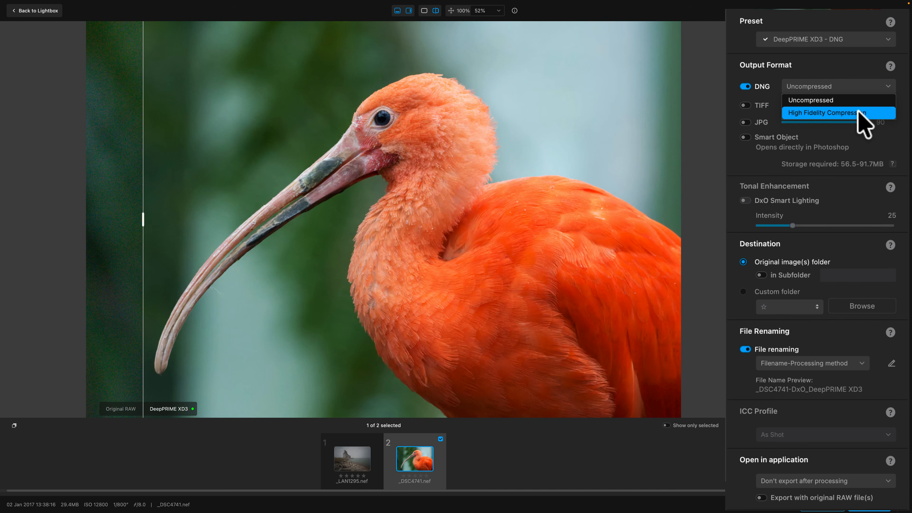
pyautogui.click(844, 100)
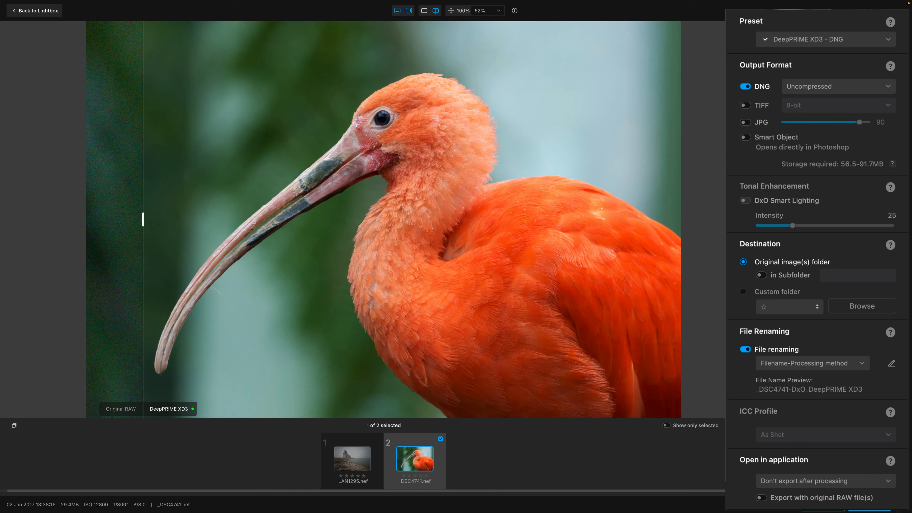
# Process the bird image immediately and show the resulting DNG file in Finder.
pyautogui.click(869, 502)
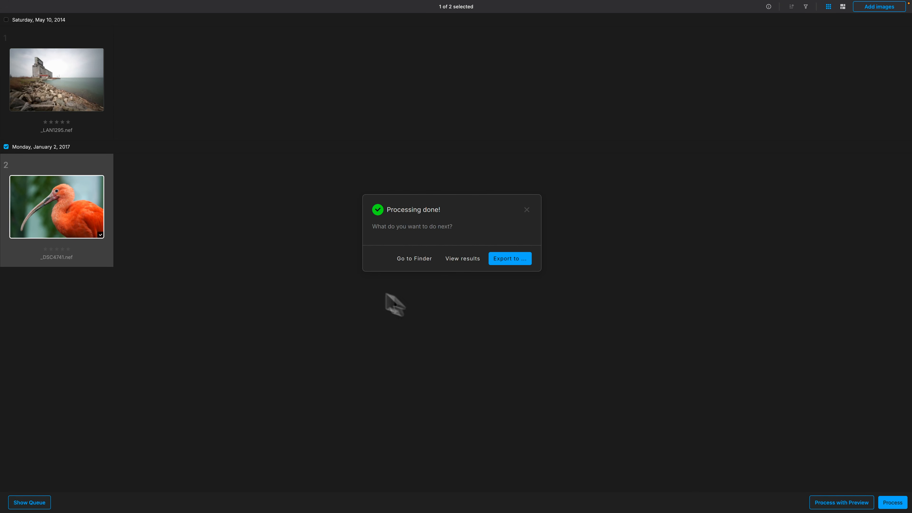
pyautogui.click(419, 259)
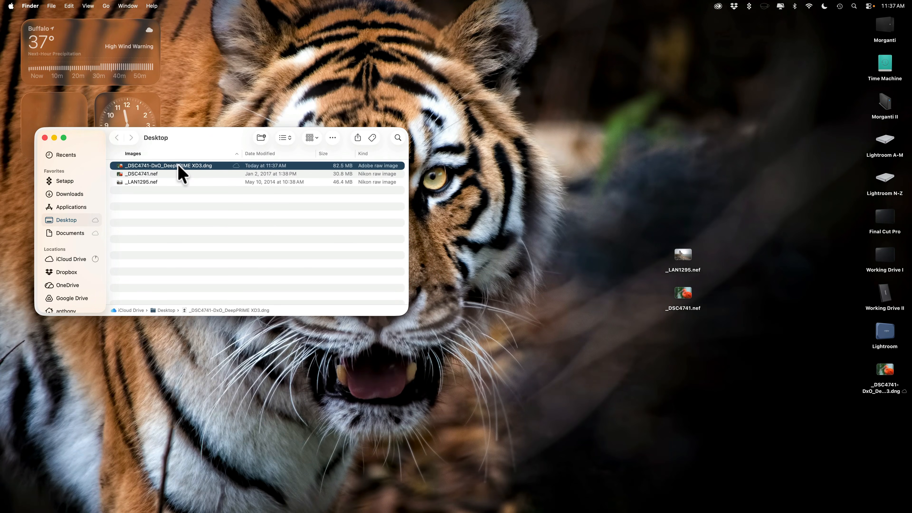
# Move the exported DNG near the RAW files on the desktop and rename it Uncompressed, closing the Finder window.
pyautogui.moveTo(885, 370); pyautogui.dragTo(668, 140)
pyautogui.click(205, 163)
pyautogui.click(191, 165)
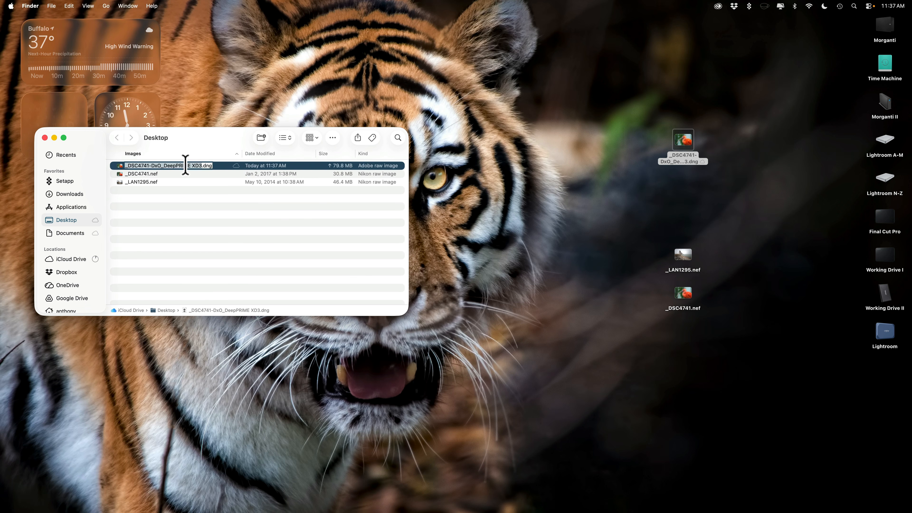
pyautogui.write('Uncompressed')
pyautogui.press('Return')
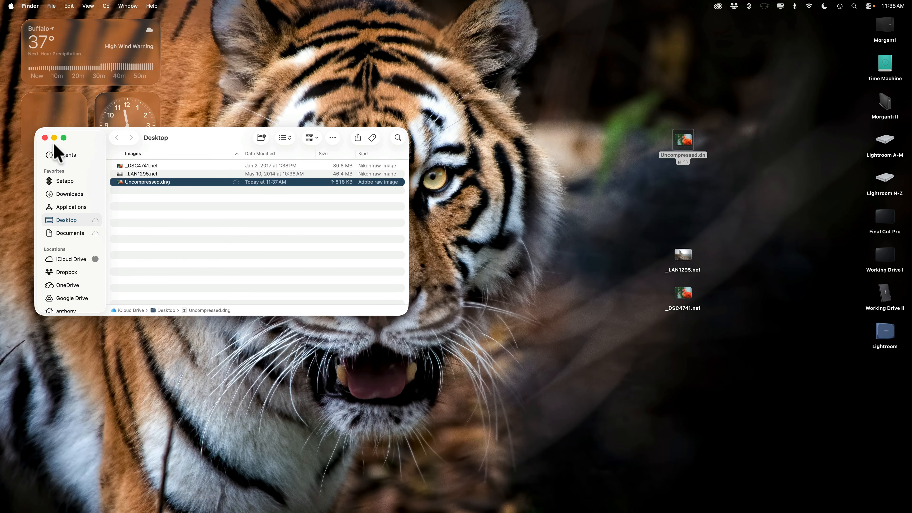
pyautogui.click(44, 138)
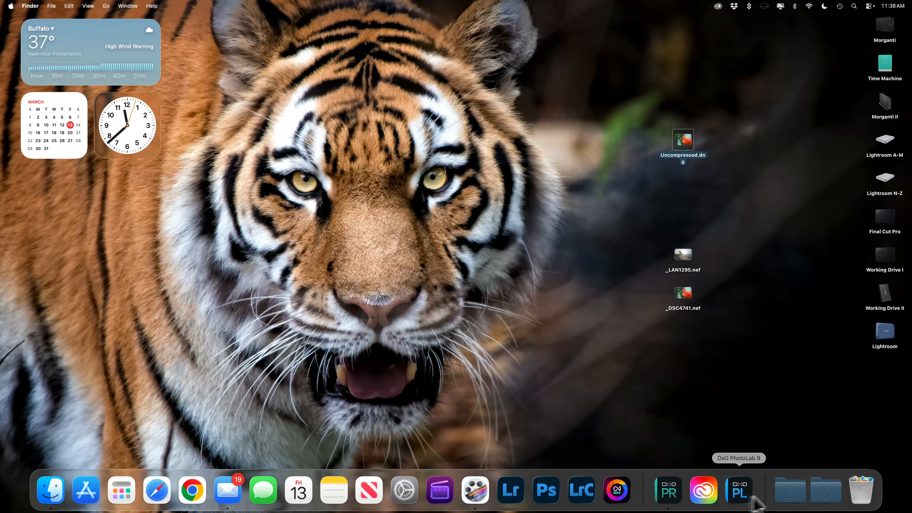
# Switch back to DxO PureRAW, reopen the selected bird image with preview, and display its denoising and optical correction settings.
pyautogui.click(668, 490)
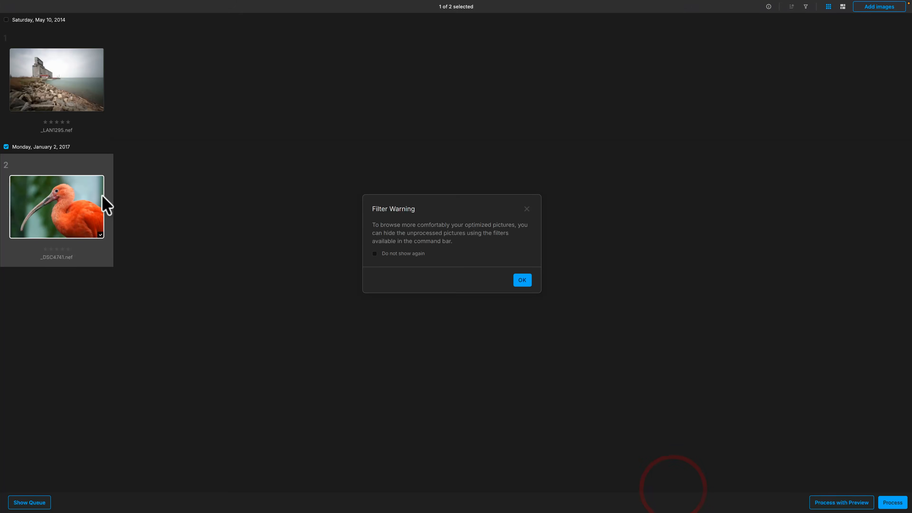
pyautogui.click(522, 279)
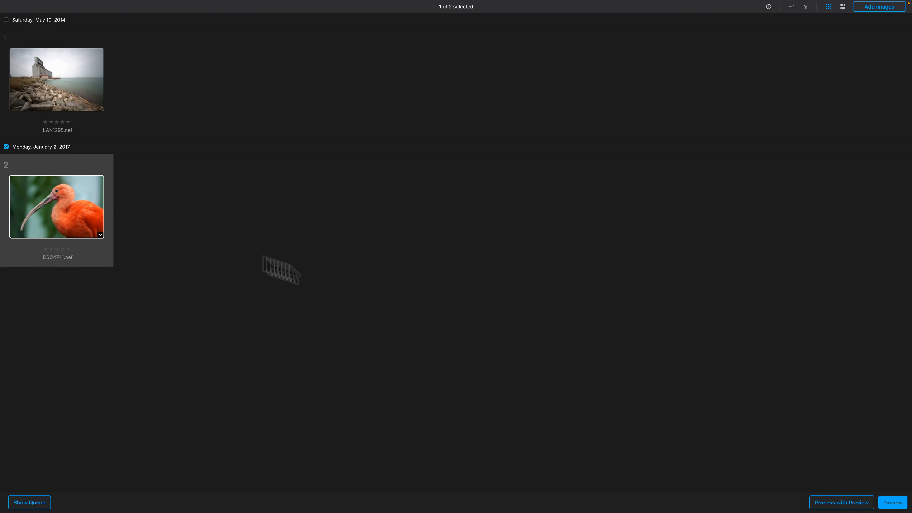
pyautogui.click(844, 502)
pyautogui.moveTo(144, 217); pyautogui.dragTo(308, 200)
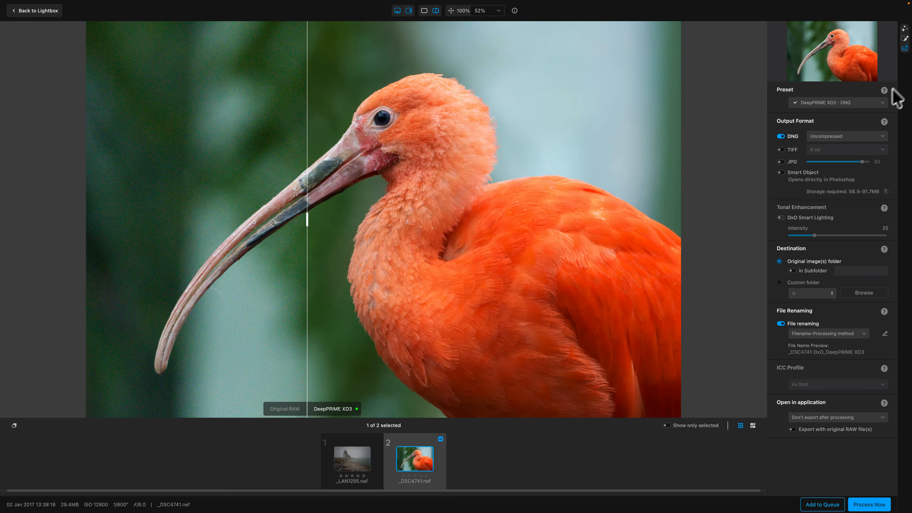
pyautogui.click(903, 29)
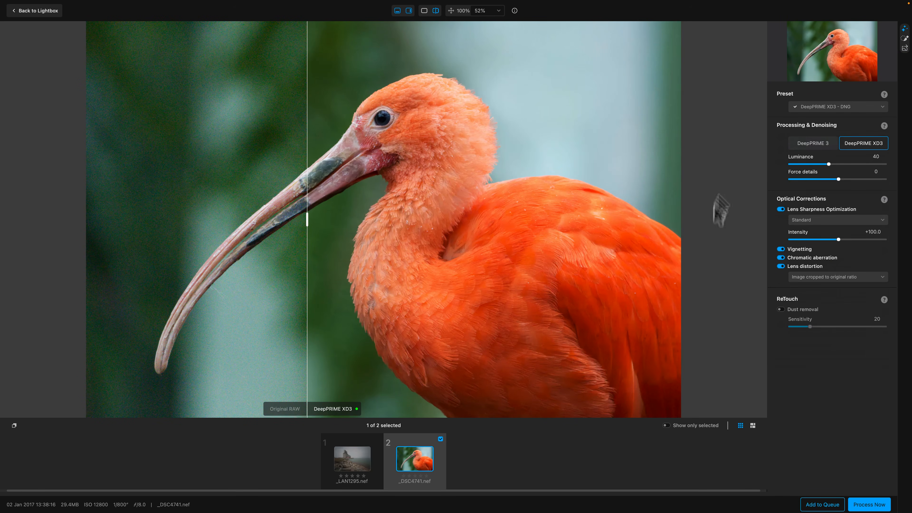
# Set the DNG output to High Fidelity Compression, then process the bird image immediately and show the result in Finder.
pyautogui.click(903, 48)
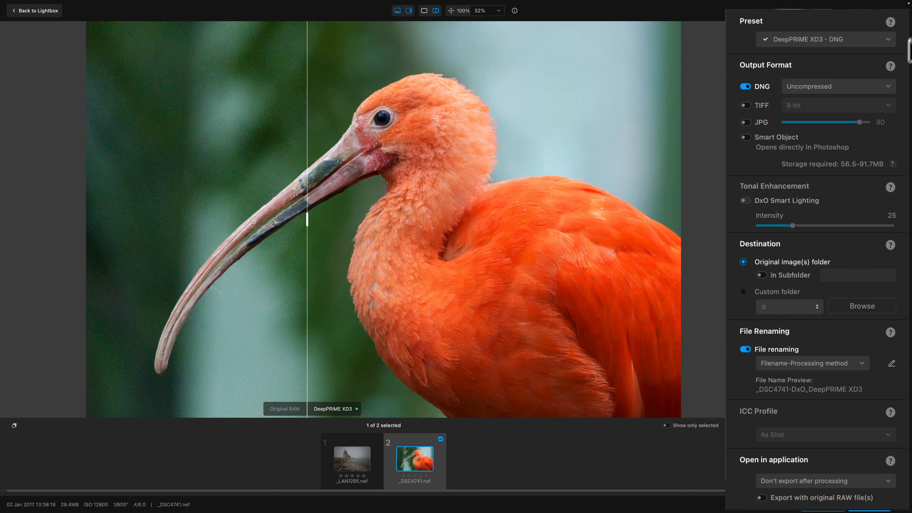
pyautogui.click(819, 83)
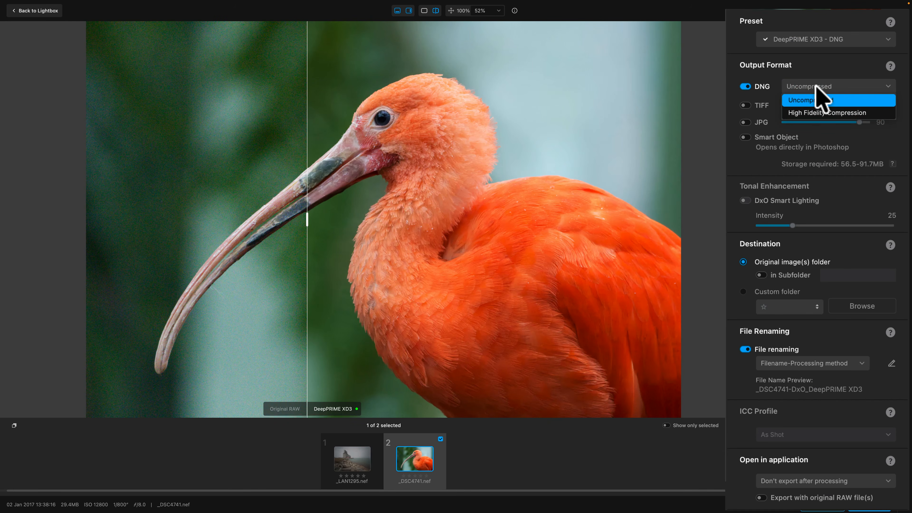
pyautogui.click(815, 109)
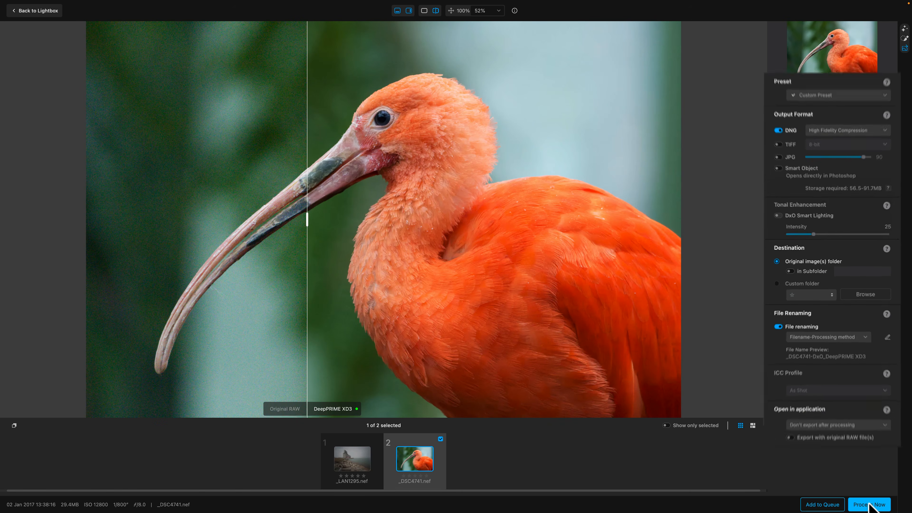
pyautogui.click(869, 504)
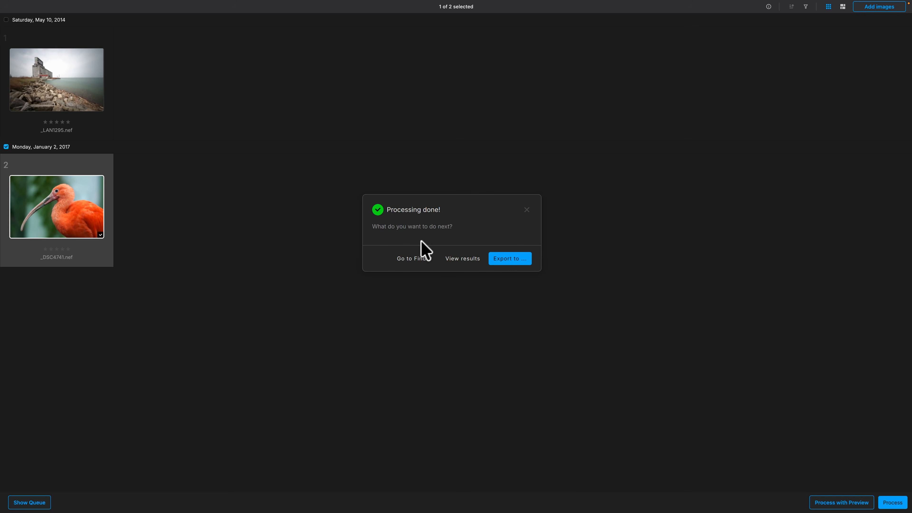
pyautogui.click(424, 258)
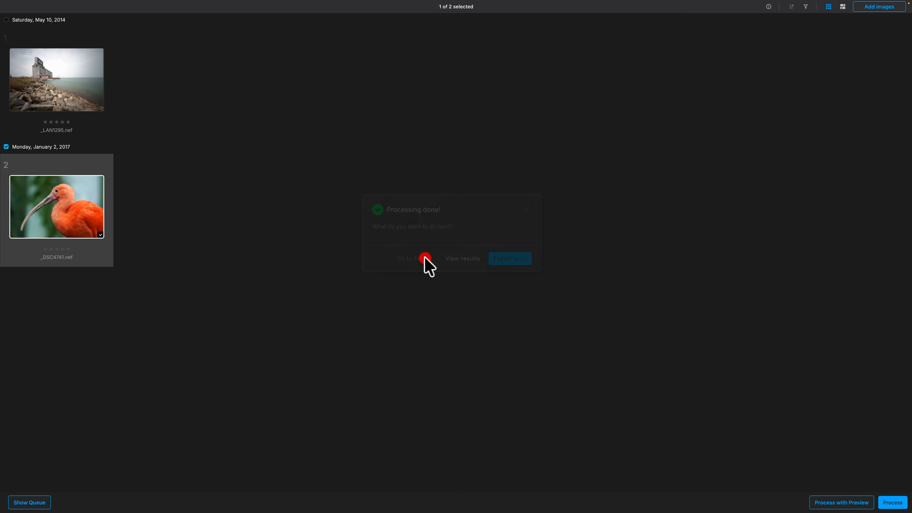
# Rename the newly exported DNG as Compressed and close the Finder window.
pyautogui.click(186, 166)
pyautogui.write('Compres')
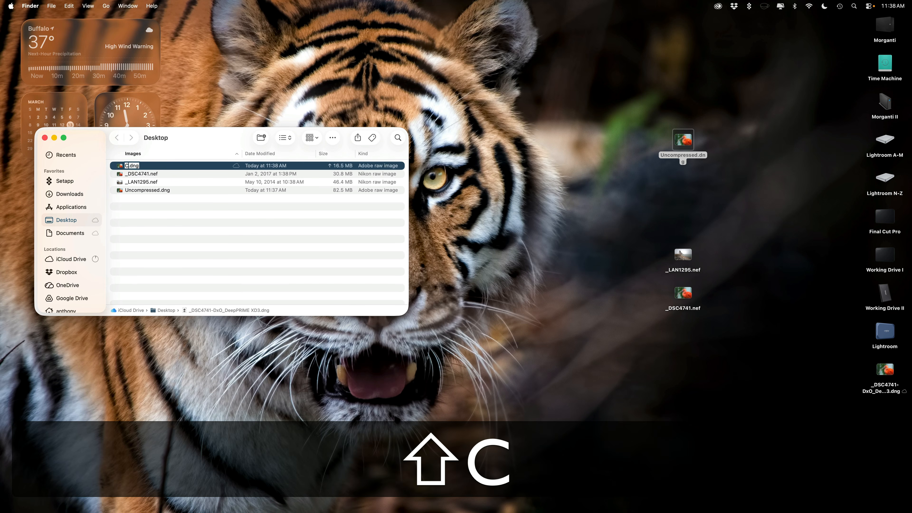
pyautogui.write('sed')
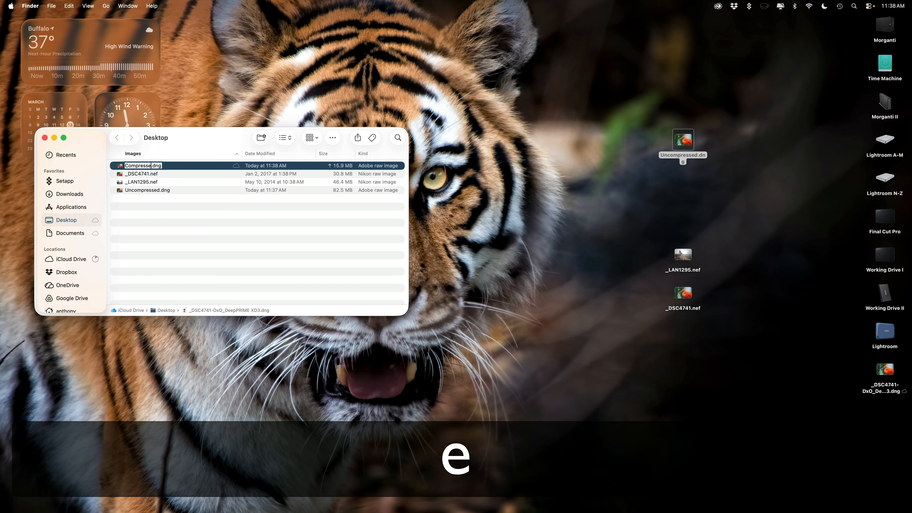
pyautogui.press('Return')
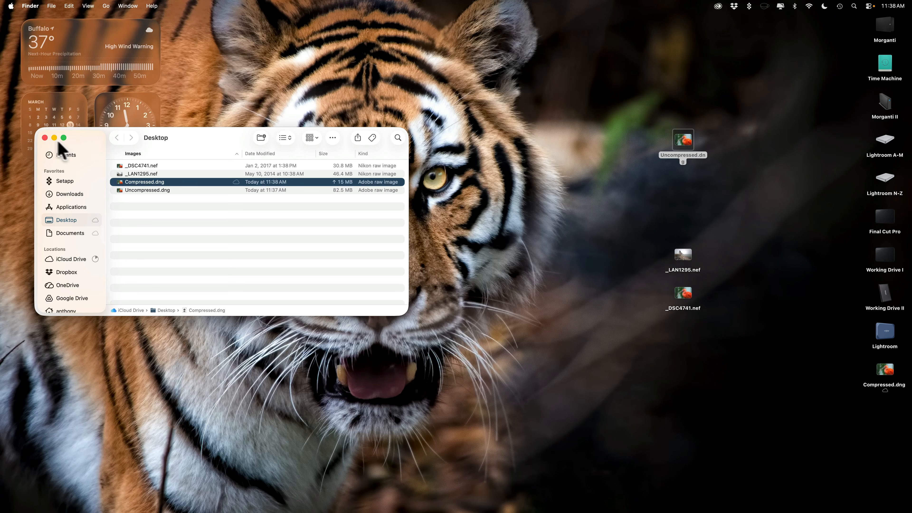
pyautogui.click(45, 137)
# Place Compressed.dng beside Uncompressed.dng on the desktop and open both files in Photoshop through Camera Raw.
pyautogui.moveTo(879, 371); pyautogui.dragTo(697, 150)
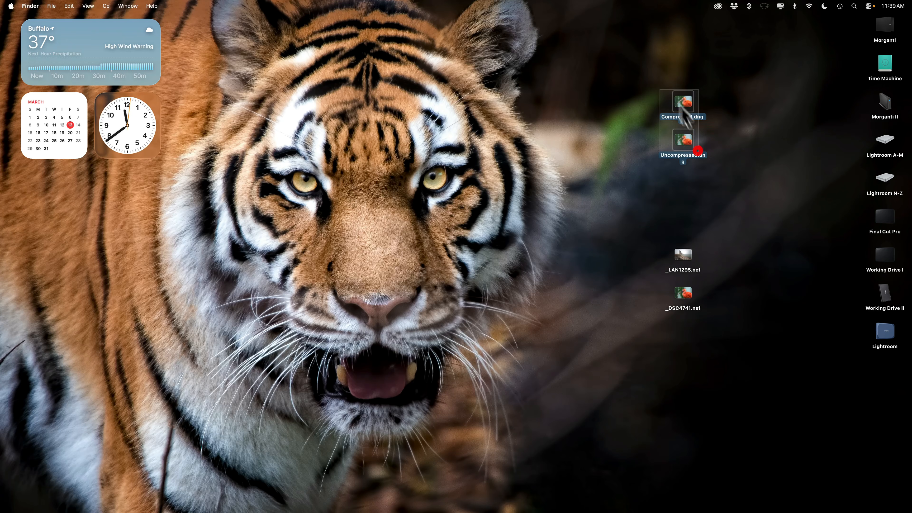
pyautogui.moveTo(679, 106); pyautogui.dragTo(545, 495)
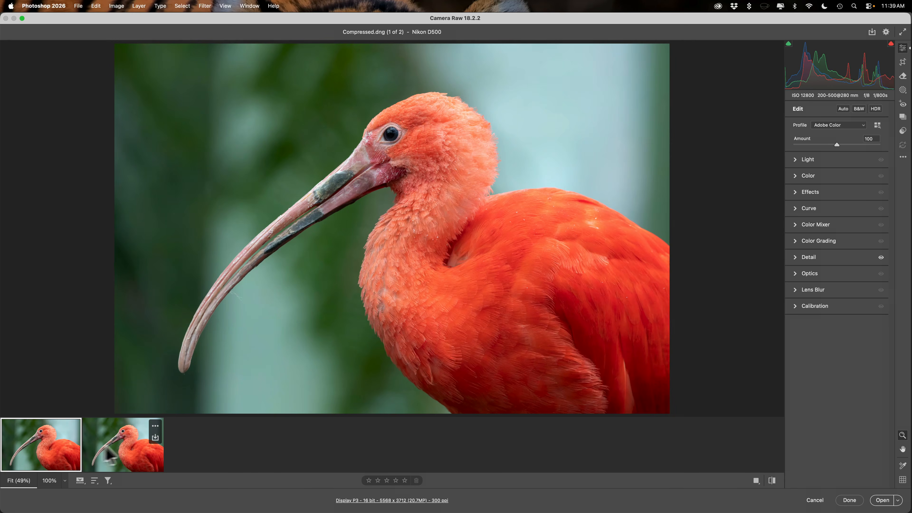
pyautogui.keyDown('super'); pyautogui.click(122, 455); pyautogui.keyUp('super')
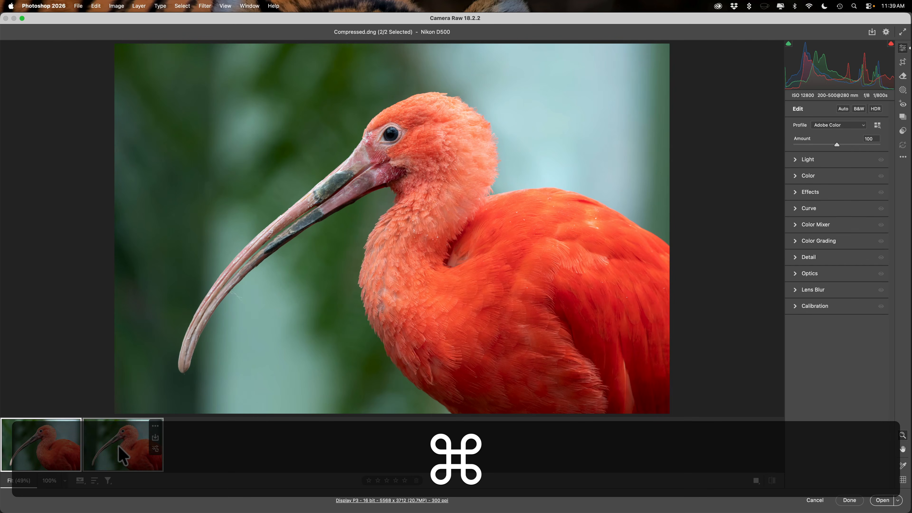
pyautogui.click(882, 500)
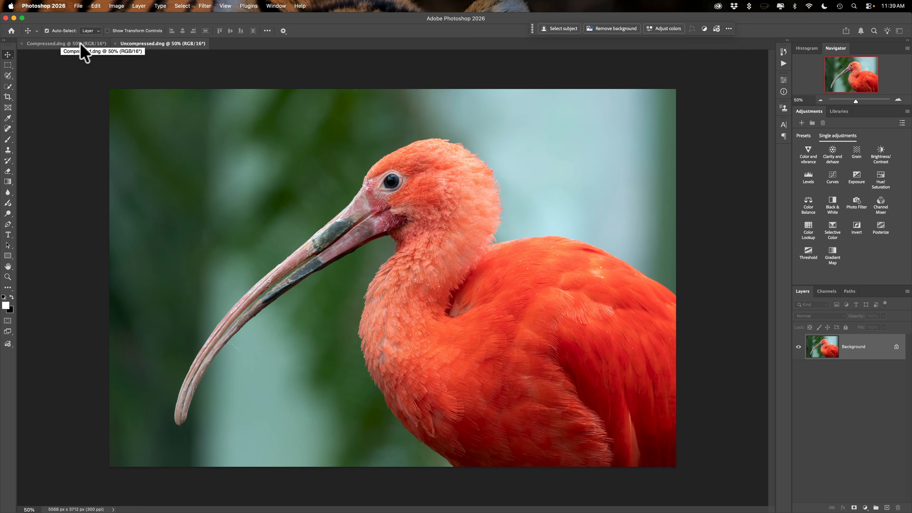
# Copy the Compressed.dng image into the Uncompressed.dng document as a new layer aligned exactly over the background.
pyautogui.click(45, 44)
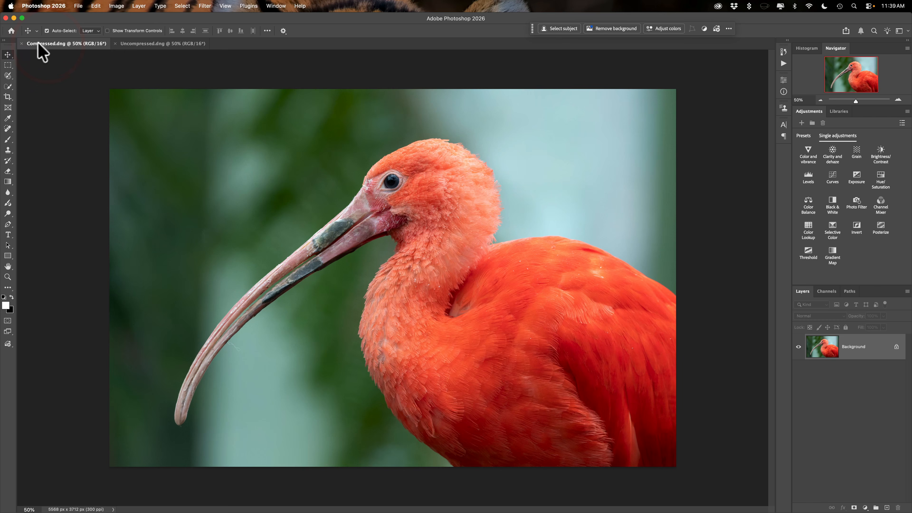
pyautogui.moveTo(420, 245); pyautogui.dragTo(154, 40)
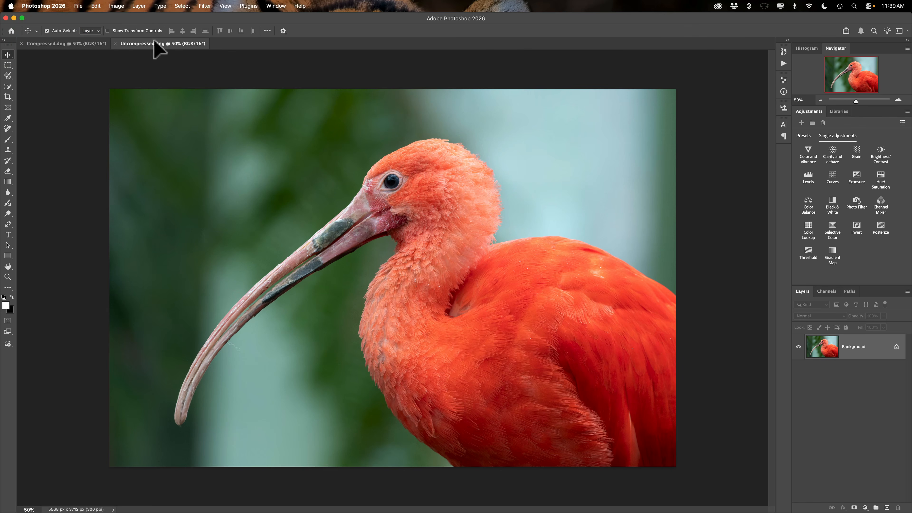
pyautogui.press('shift')
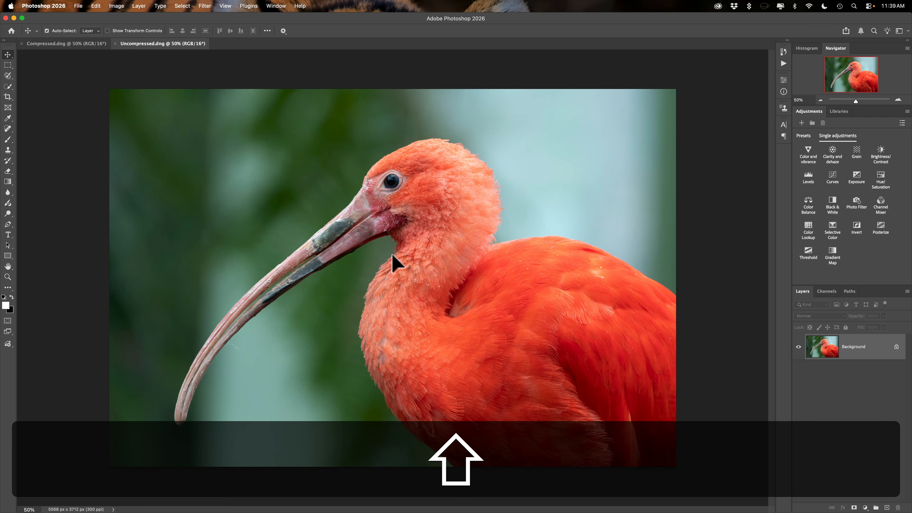
pyautogui.moveTo(394, 264); pyautogui.dragTo(393, 264)
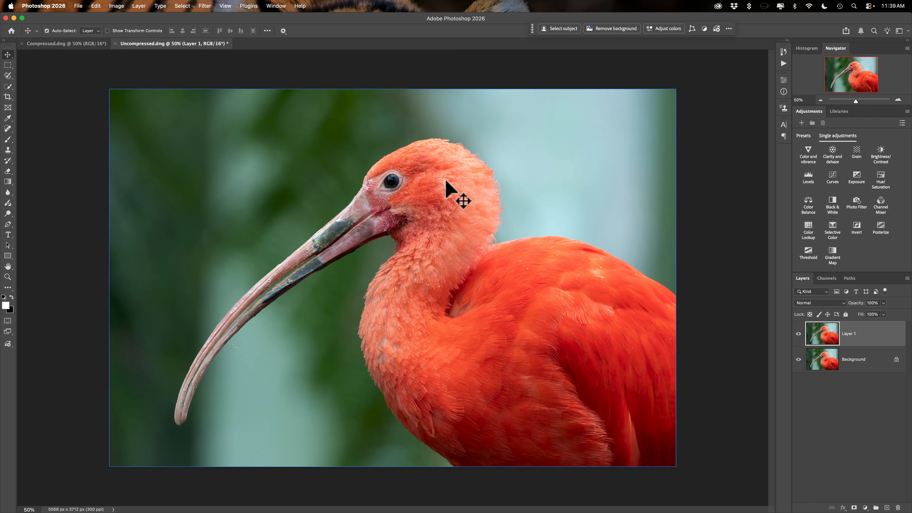
# Compare the compressed layer with the uncompressed background around the bird's head and beak at 200% magnification.
pyautogui.press('super+plus')
pyautogui.press('super+plus')
pyautogui.press('super+plus')
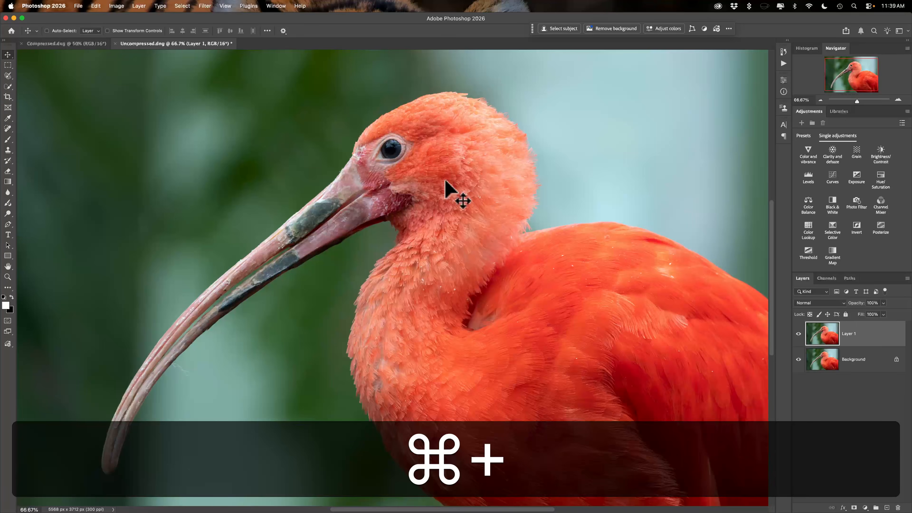
pyautogui.scroll(10, 285, 146)
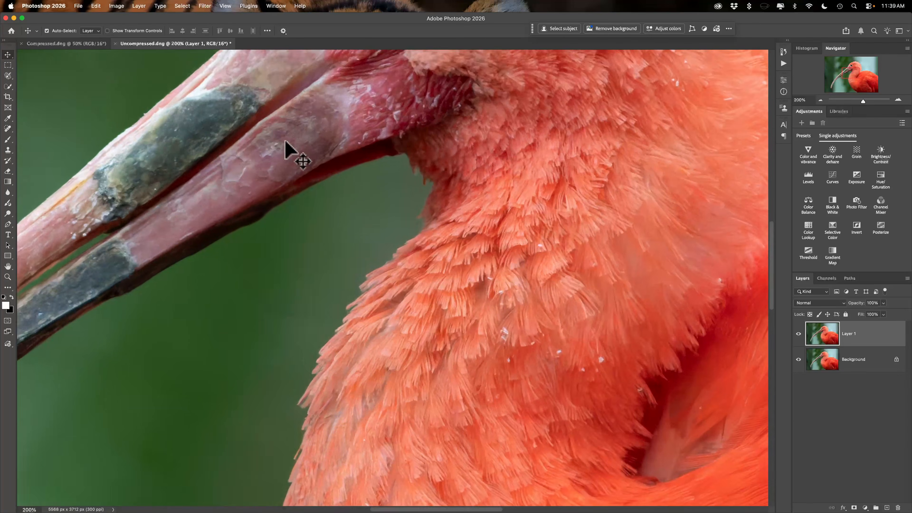
pyautogui.hscroll(-5, 285, 147)
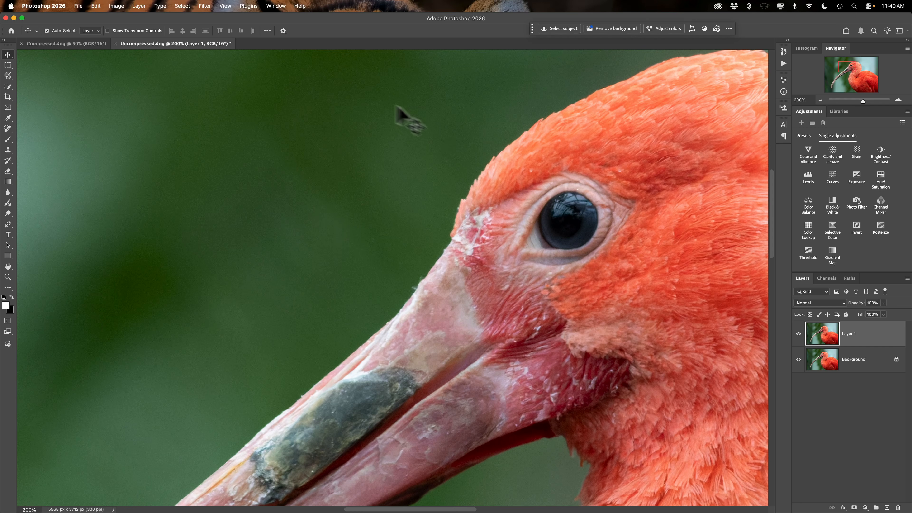
pyautogui.scroll(-1, 754, 301)
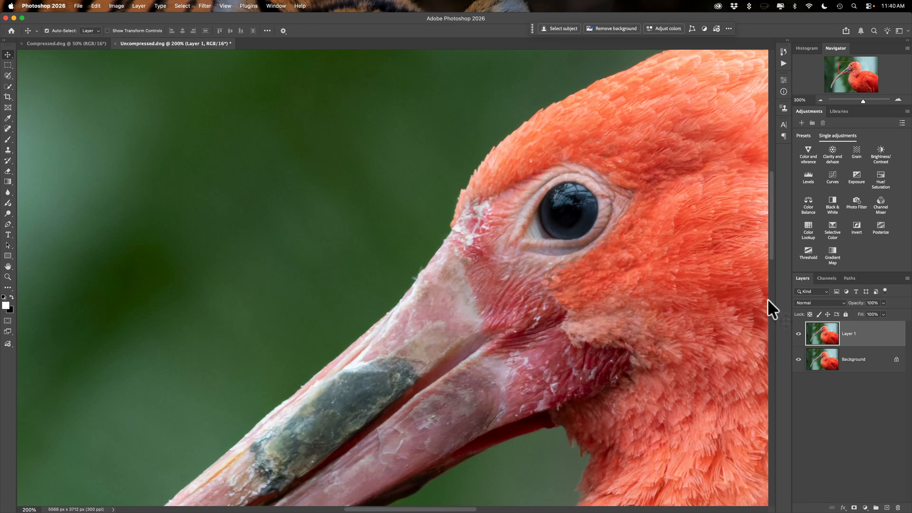
pyautogui.click(798, 333)
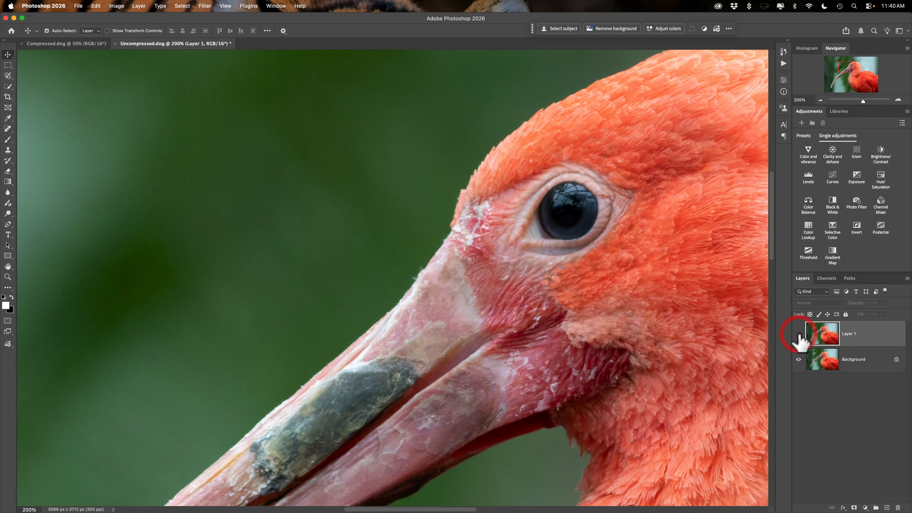
# Compare both layers at 200% across the blurred backdrop, the bird's back and the lower wing feathers by toggling Layer 1.
pyautogui.hscroll(10, 688, 262)
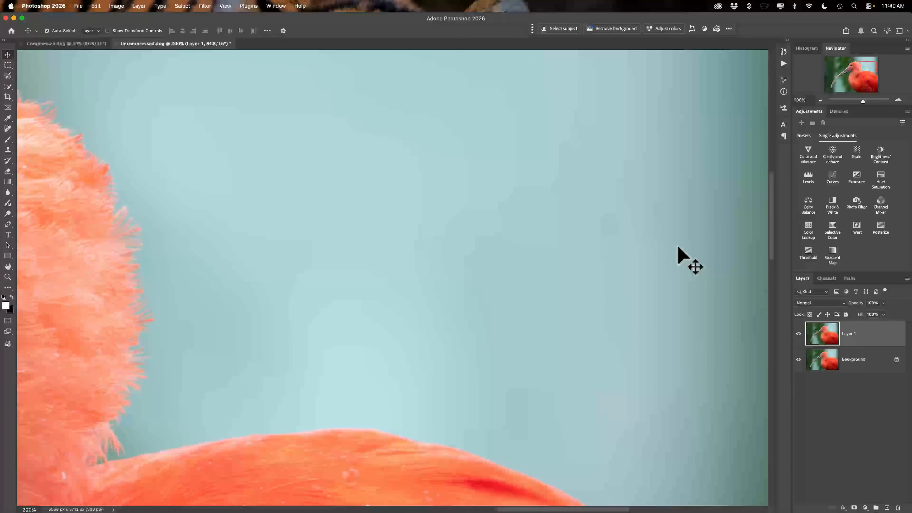
pyautogui.click(797, 333)
pyautogui.scroll(-15, 562, 289)
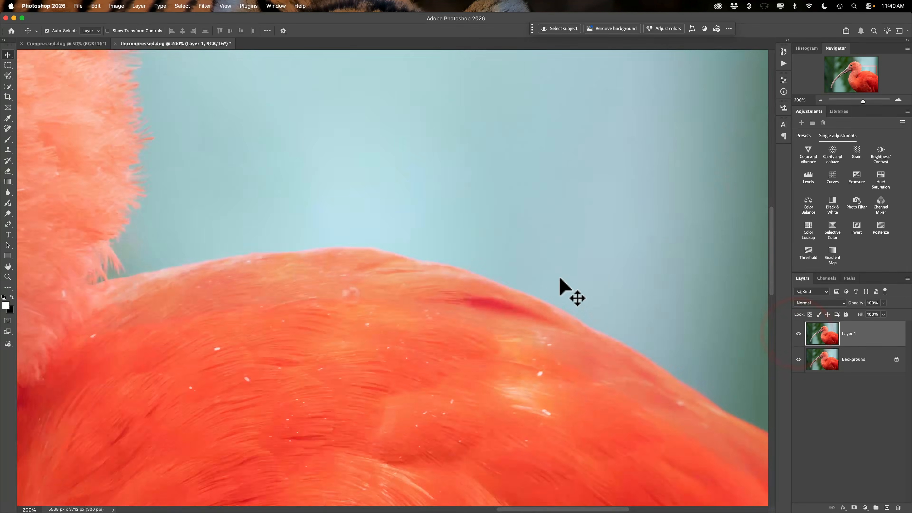
pyautogui.click(797, 334)
pyautogui.click(797, 334)
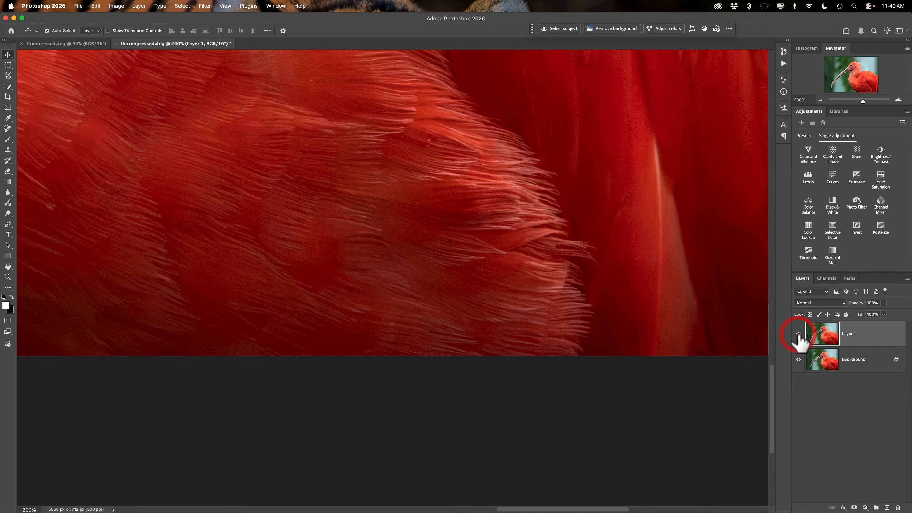
pyautogui.click(798, 334)
pyautogui.click(797, 335)
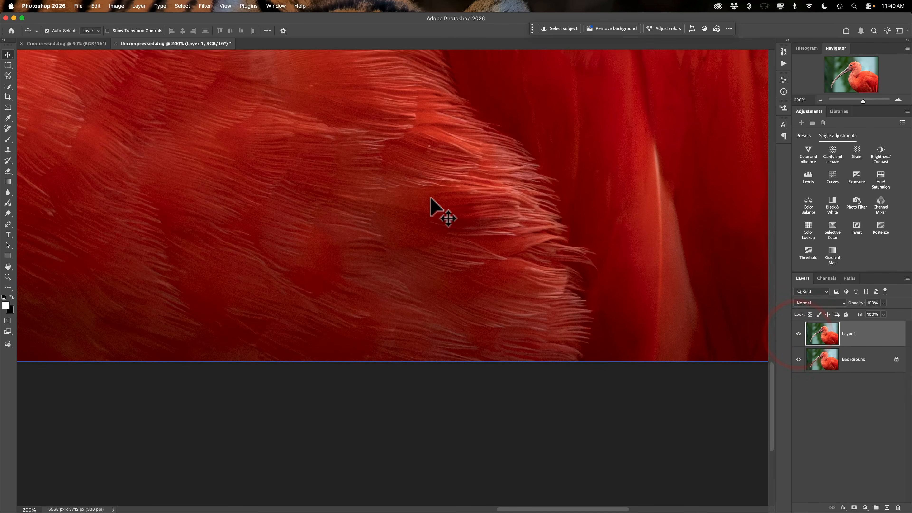
pyautogui.scroll(5, 433, 209)
pyautogui.scroll(3, 433, 210)
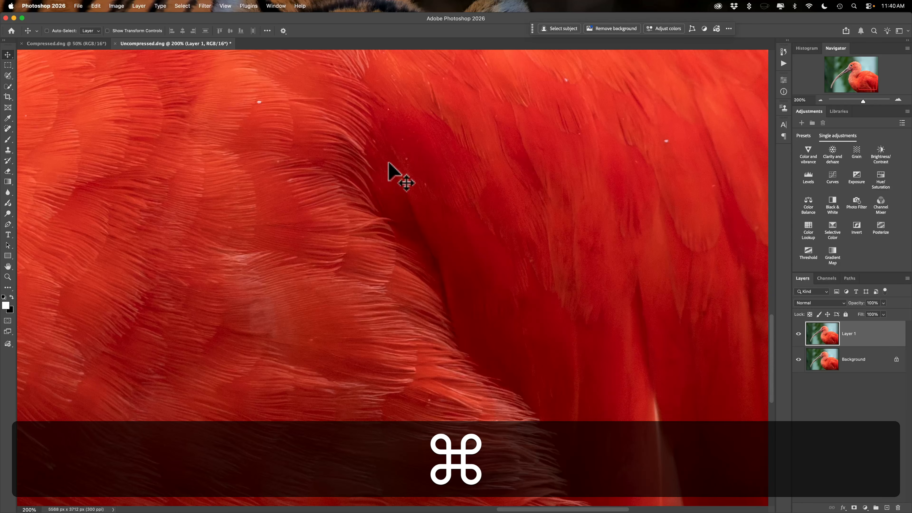
# Quit Photoshop without saving the changes to Uncompressed.dng.
pyautogui.press('super+q')
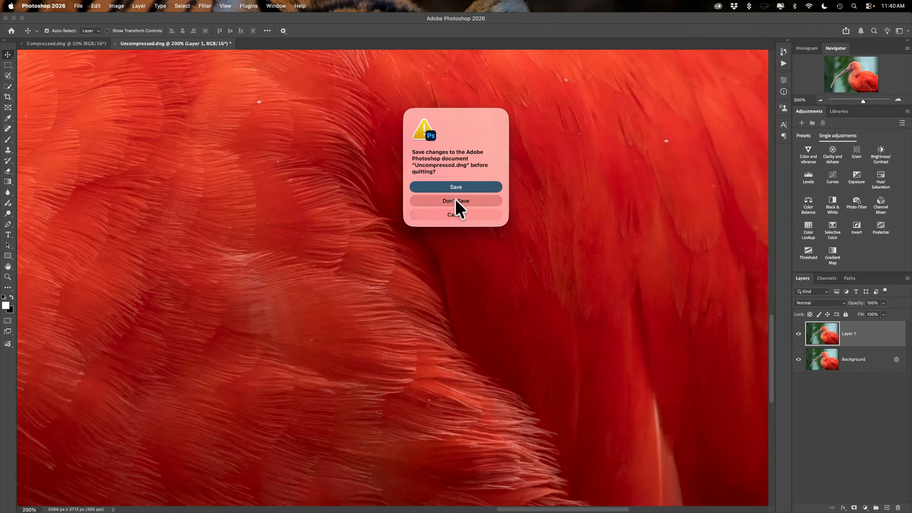
pyautogui.click(455, 203)
pyautogui.click(455, 203)
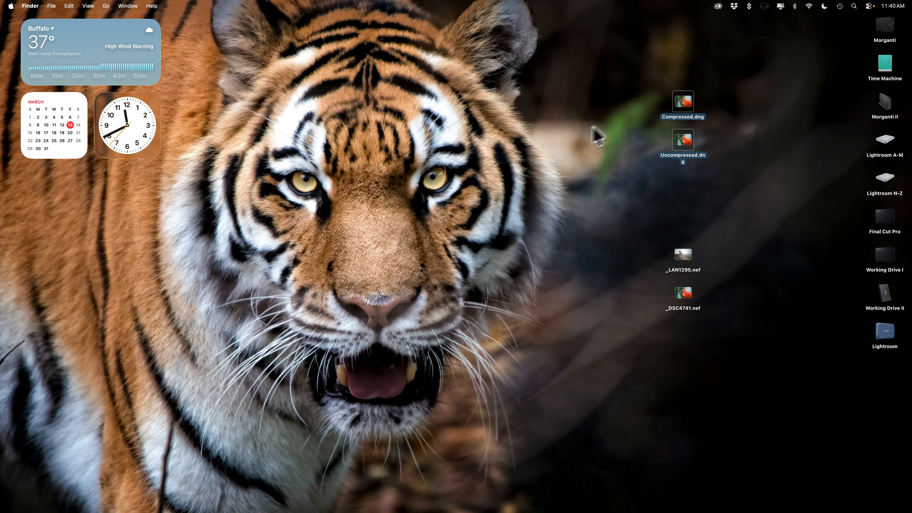
# Compare the file sizes of Compressed.dng and Uncompressed.dng in side-by-side Finder info windows, and close both windows.
pyautogui.moveTo(657, 81); pyautogui.dragTo(698, 166)
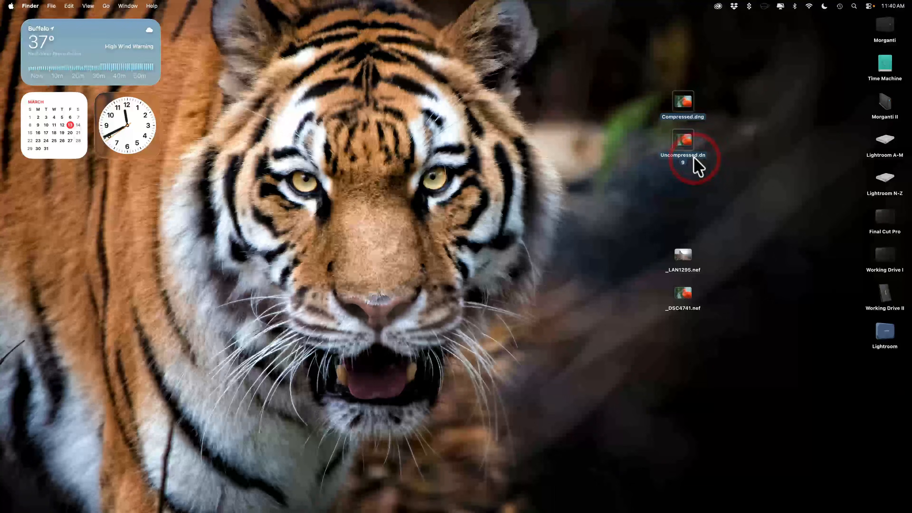
pyautogui.press('super+i')
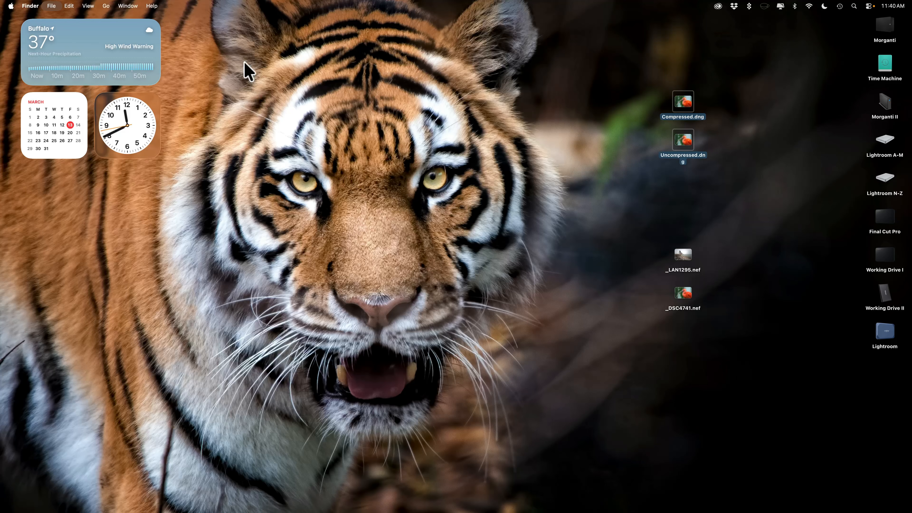
pyautogui.press('super+i')
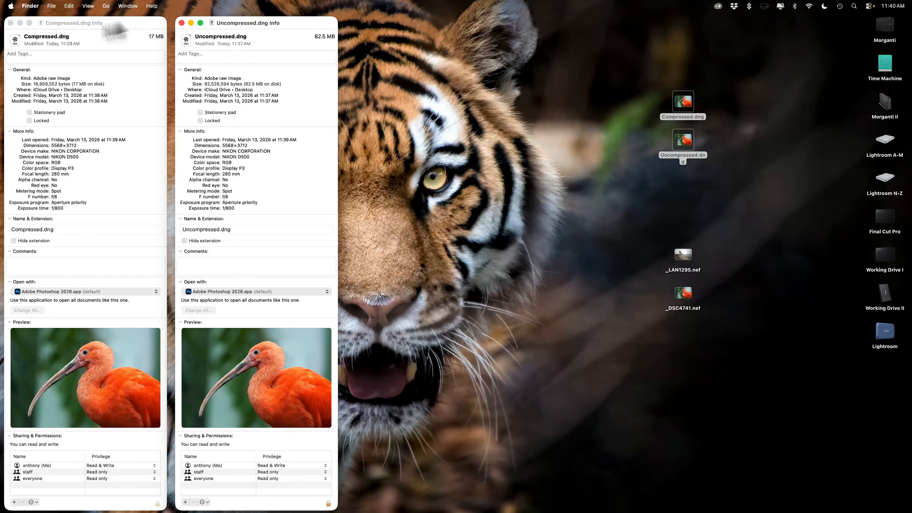
pyautogui.moveTo(273, 26); pyautogui.dragTo(451, 20)
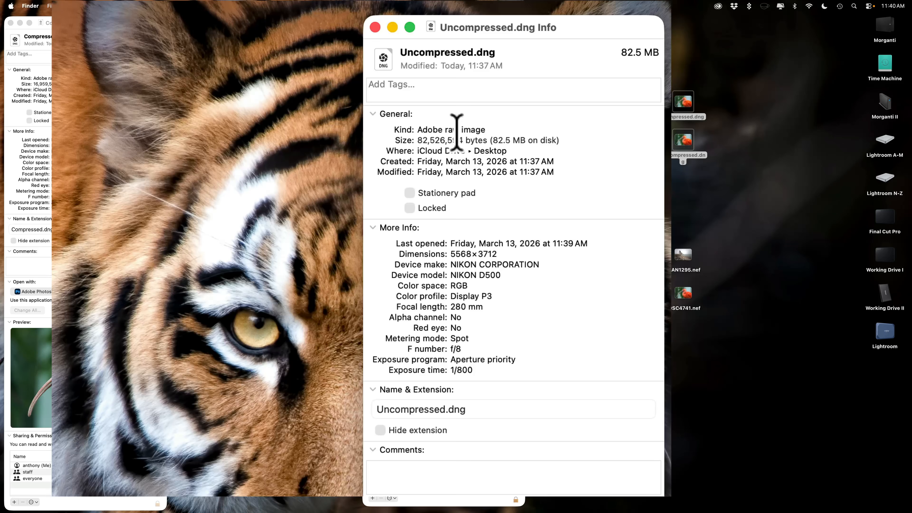
pyautogui.moveTo(43, 23); pyautogui.dragTo(273, 29)
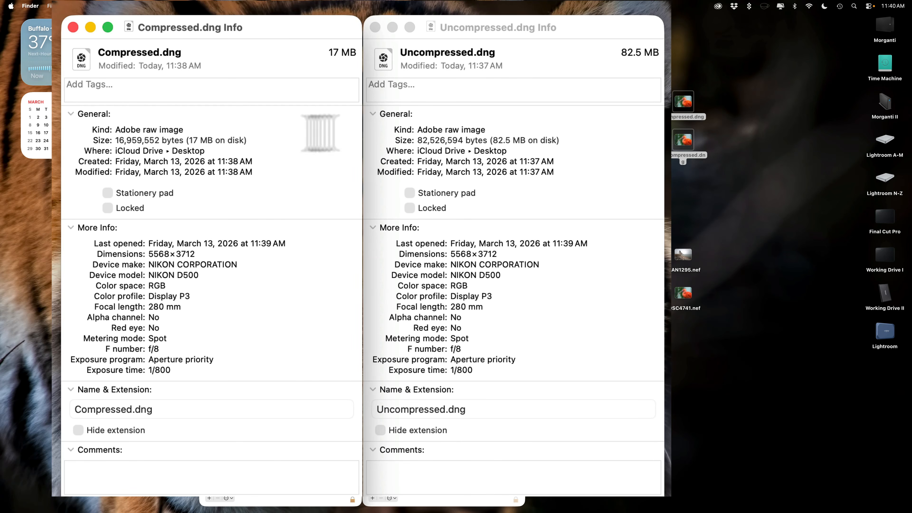
pyautogui.click(73, 26)
pyautogui.click(371, 21)
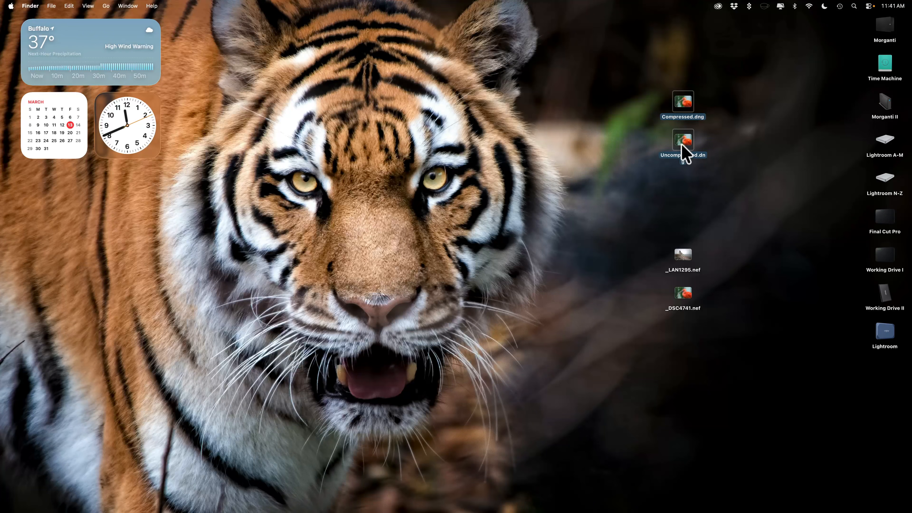
# Switch to DxO PureRAW, dismiss the filter warning and open _LAN1295.nef for processing with preview.
pyautogui.moveTo(719, 499)
pyautogui.click(669, 491)
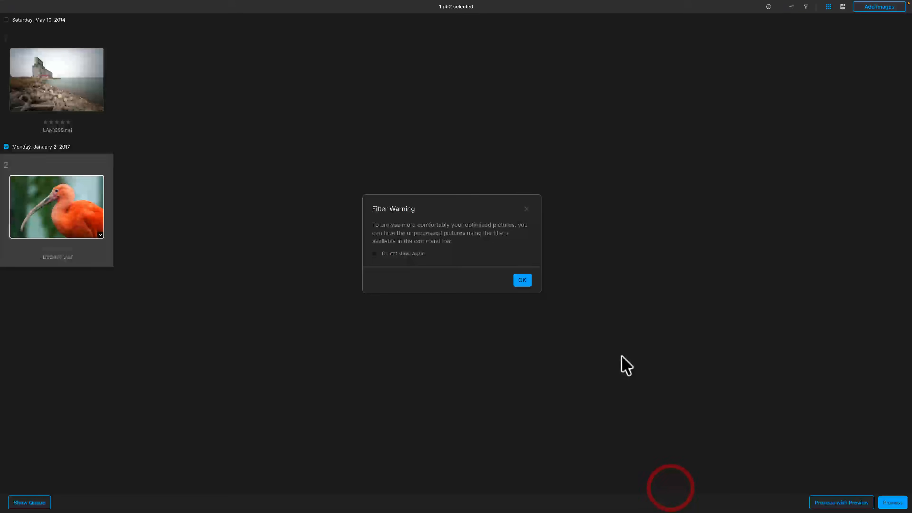
pyautogui.click(523, 281)
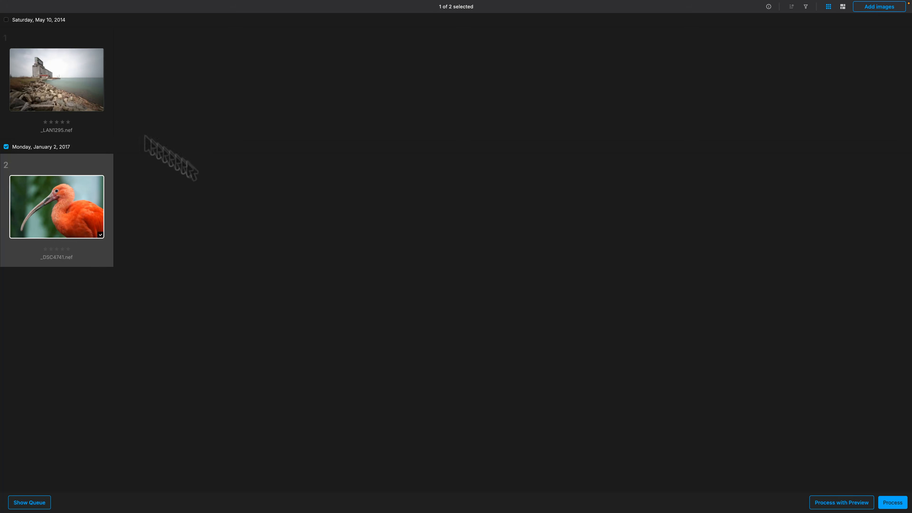
pyautogui.click(68, 86)
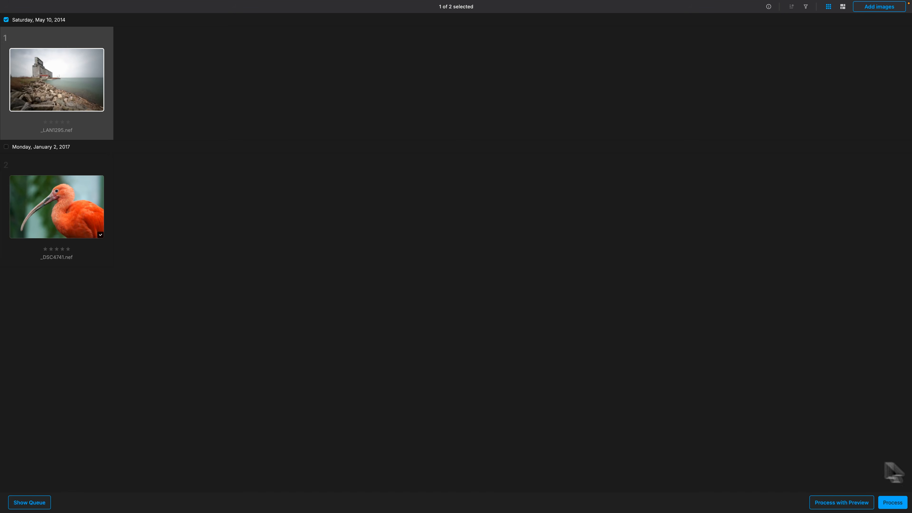
pyautogui.click(838, 503)
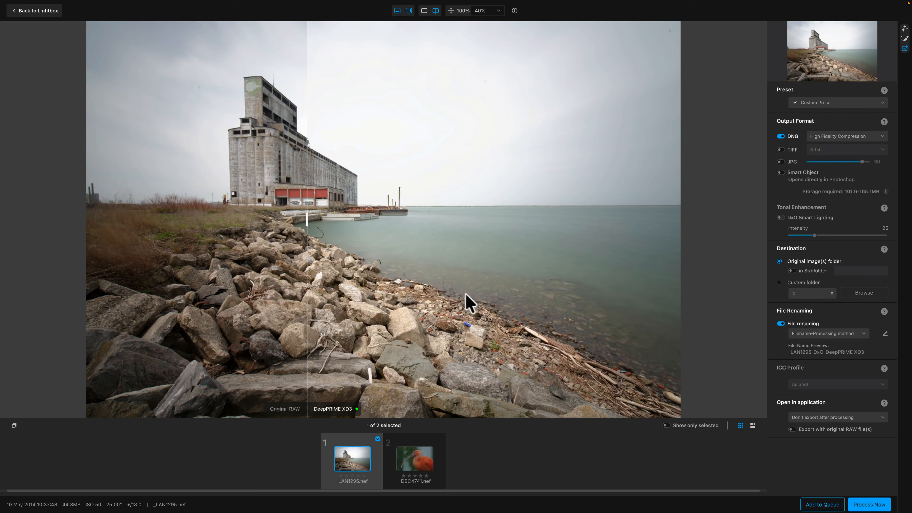
# Extend the DeepPRIME XD3 preview across nearly the whole photo and inspect the sky beside the grain elevator for dust spots at 300%.
pyautogui.moveTo(307, 220); pyautogui.dragTo(99, 219)
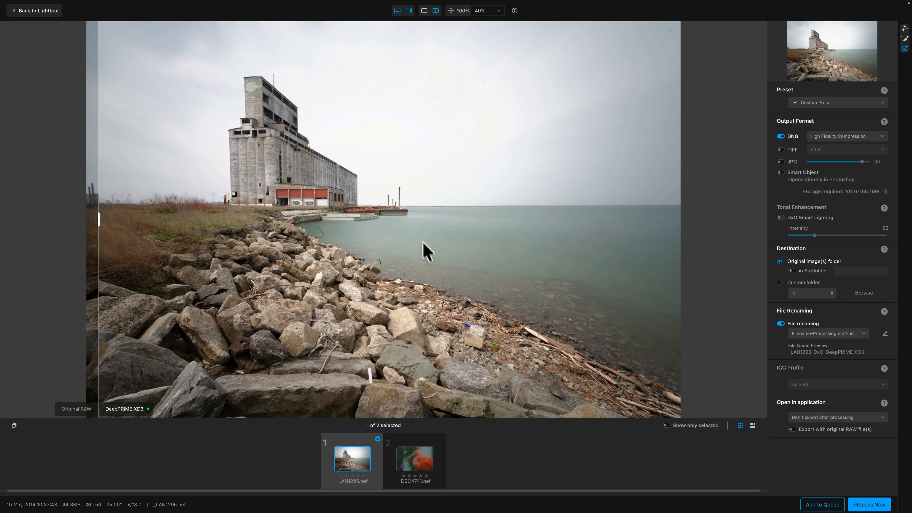
pyautogui.press('super')
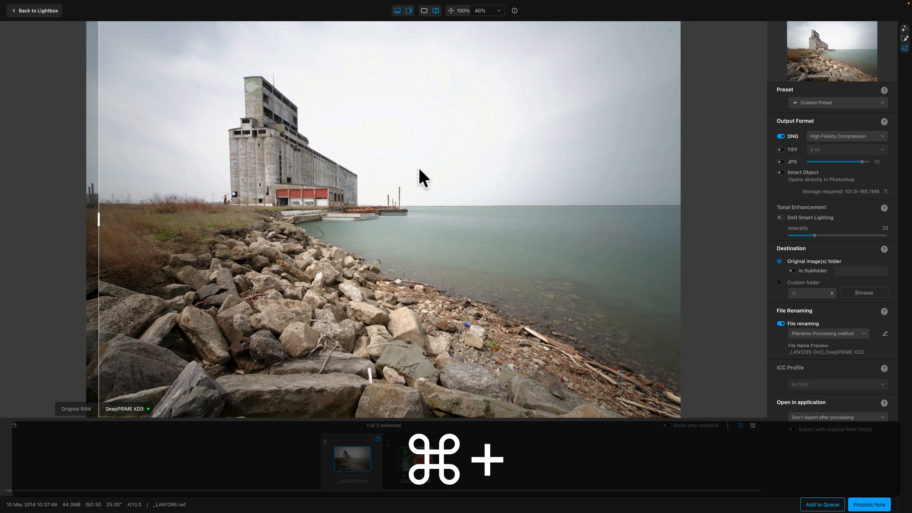
pyautogui.click(498, 11)
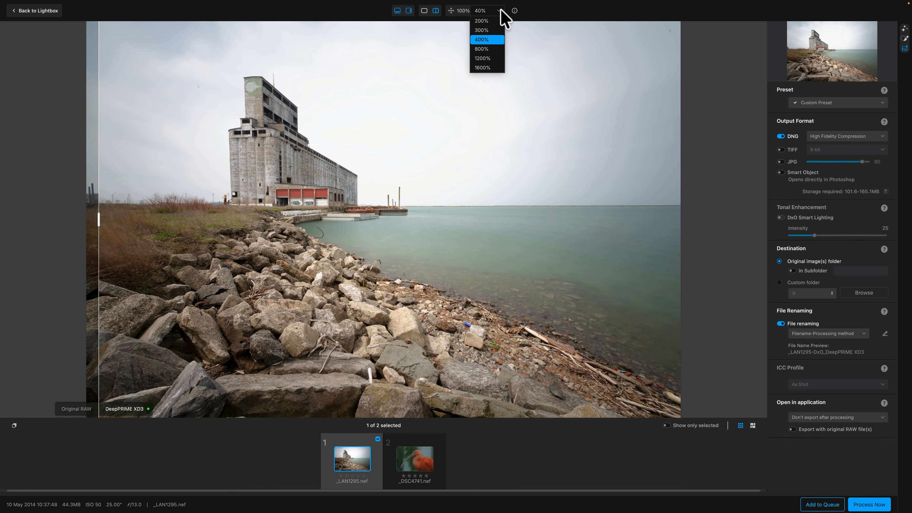
pyautogui.click(491, 30)
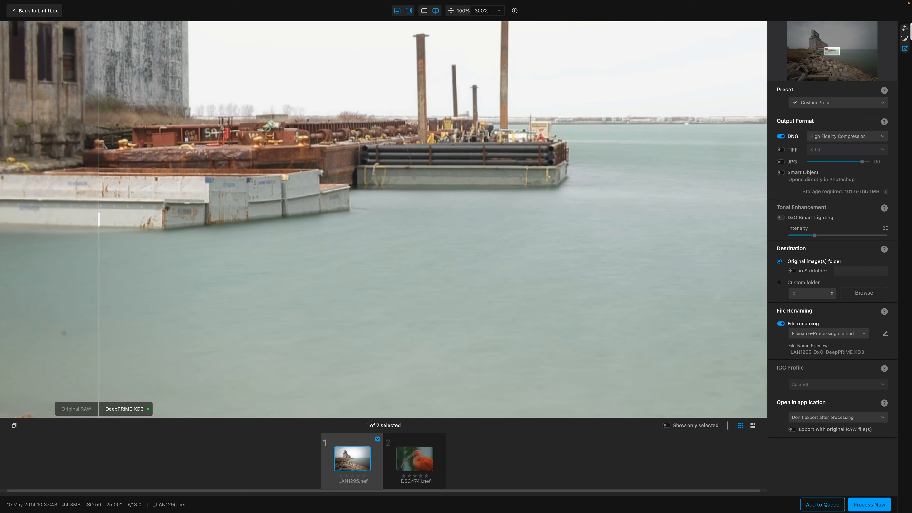
pyautogui.moveTo(829, 47); pyautogui.dragTo(805, 23)
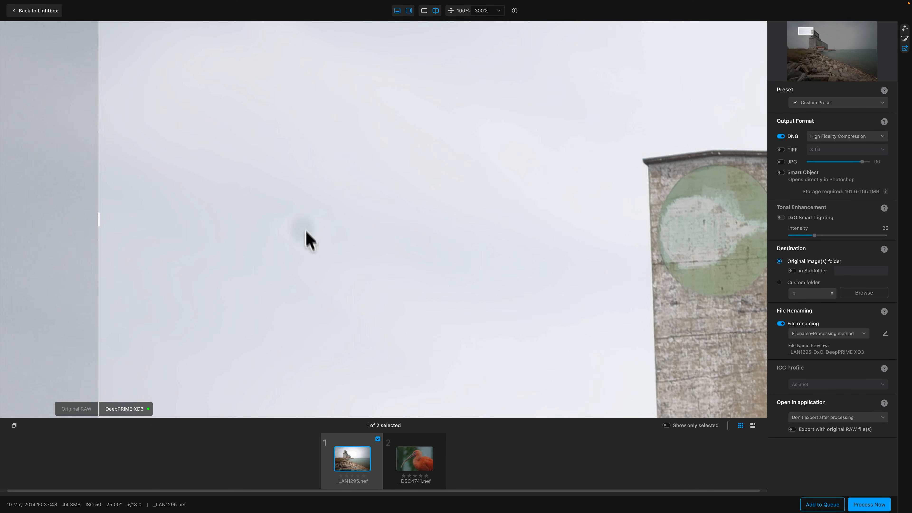
pyautogui.click(451, 11)
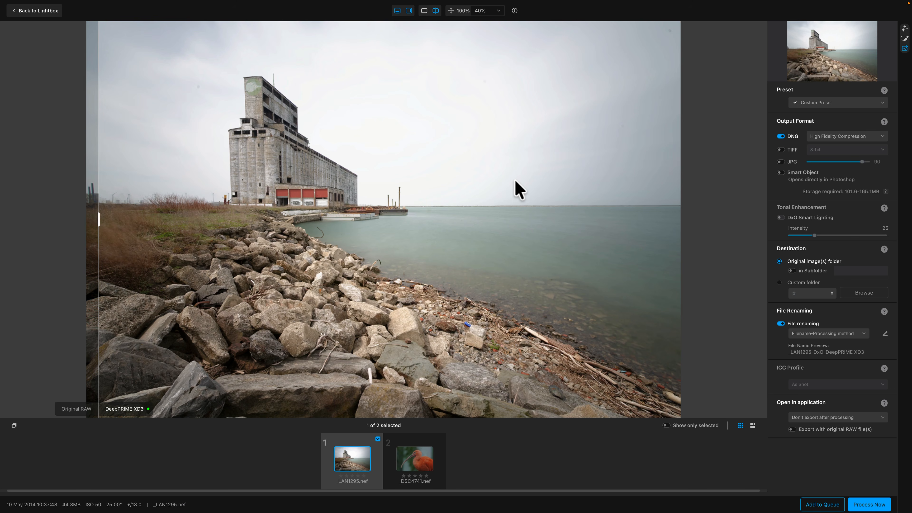
# Enable dust removal for _LAN1295.nef and discard three detected spots: one in the open sky and two along the photo's right edge.
pyautogui.click(904, 28)
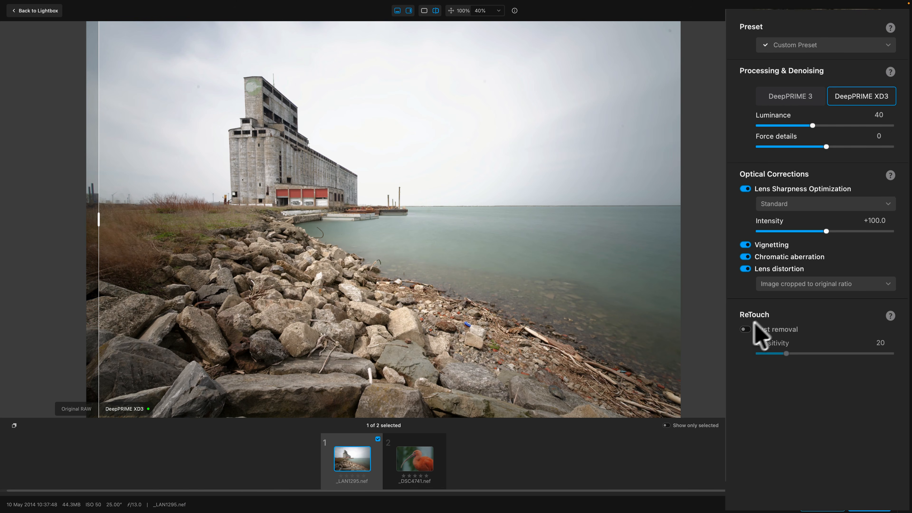
pyautogui.click(744, 328)
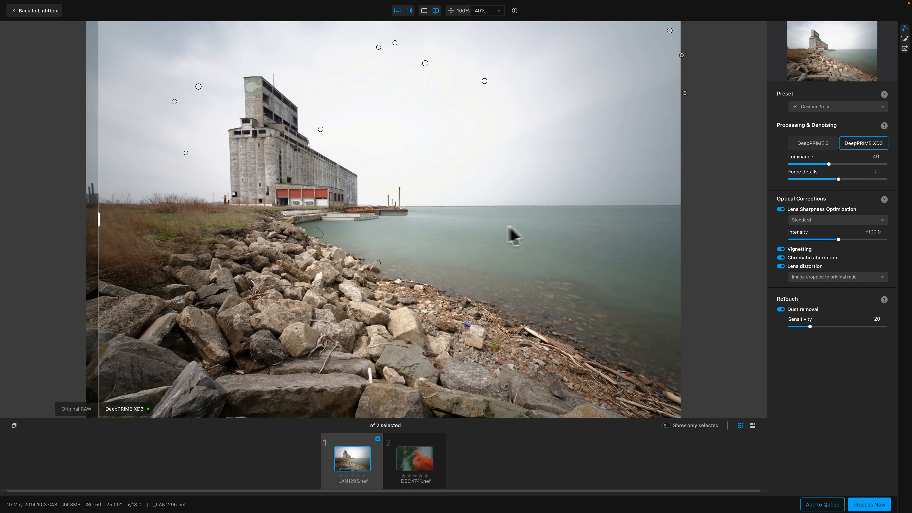
pyautogui.click(485, 81)
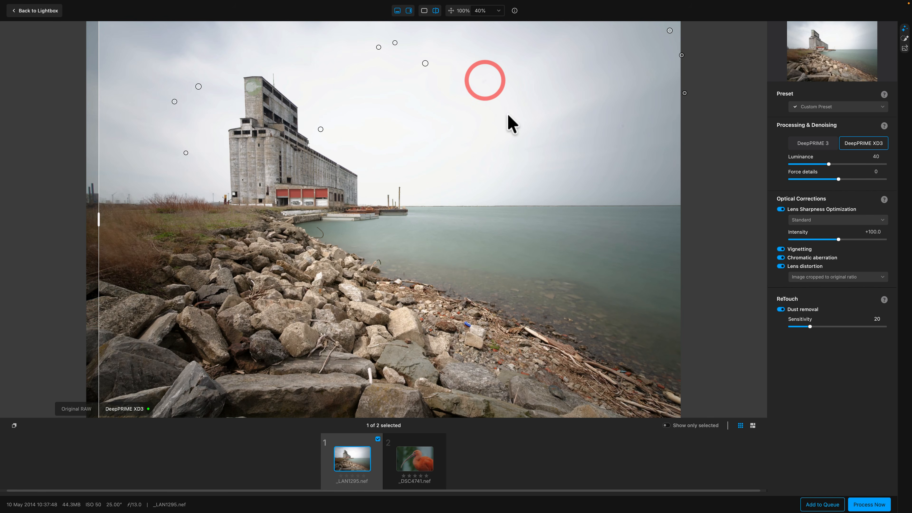
pyautogui.click(684, 93)
pyautogui.click(682, 55)
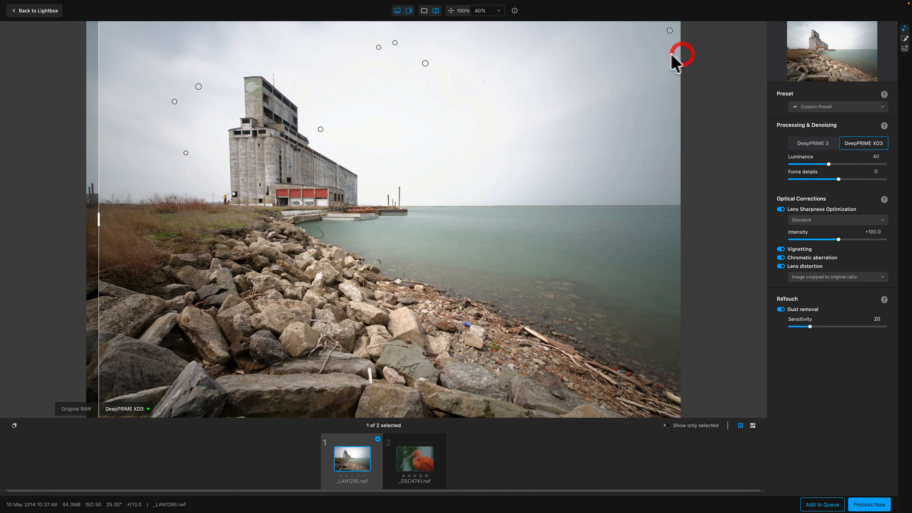